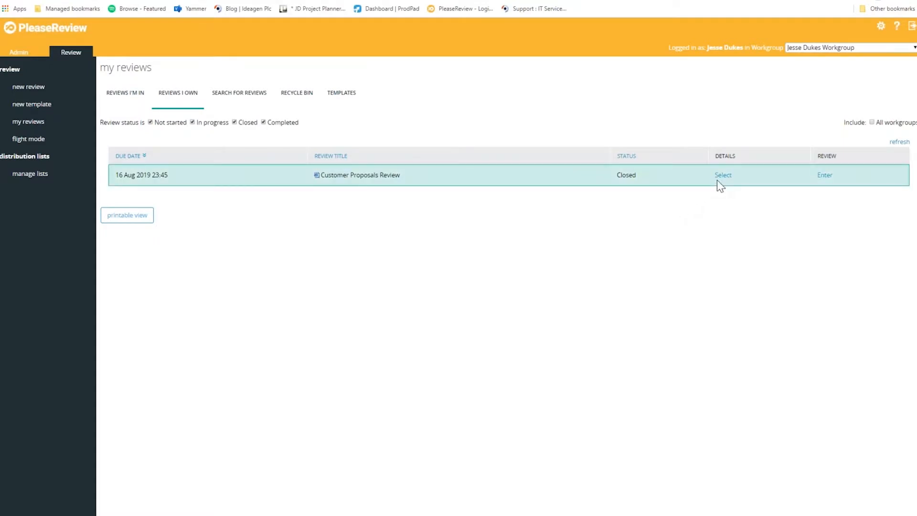
# Open the report for the closed Customer Proposals Review and examine its summary and review metrics.
pyautogui.moveTo(724, 180)
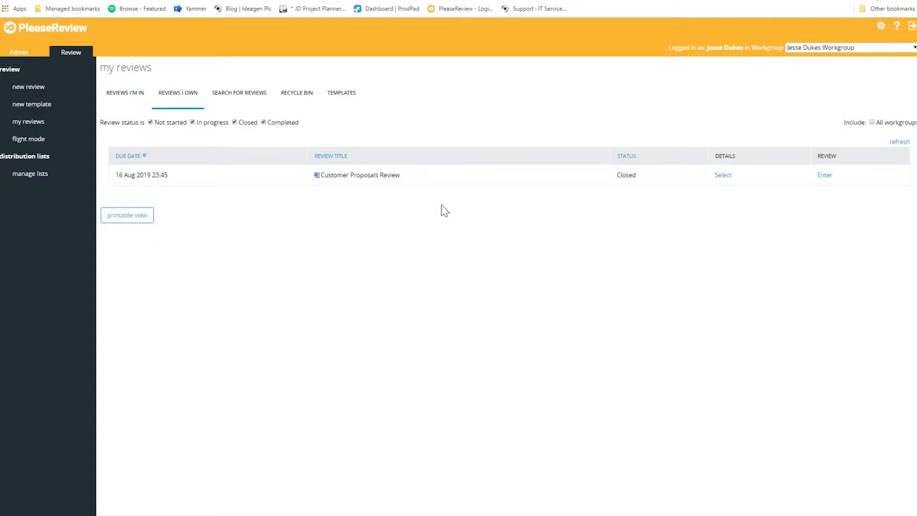
pyautogui.click(723, 176)
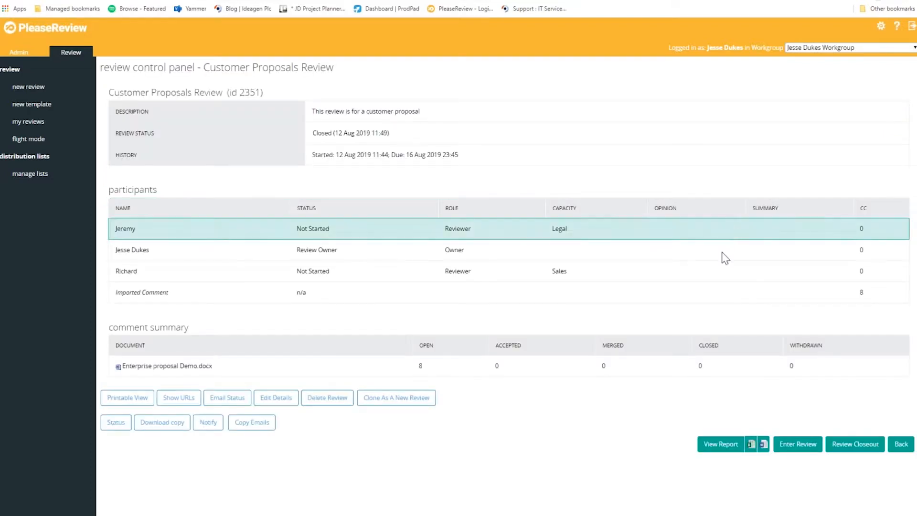
pyautogui.click(706, 443)
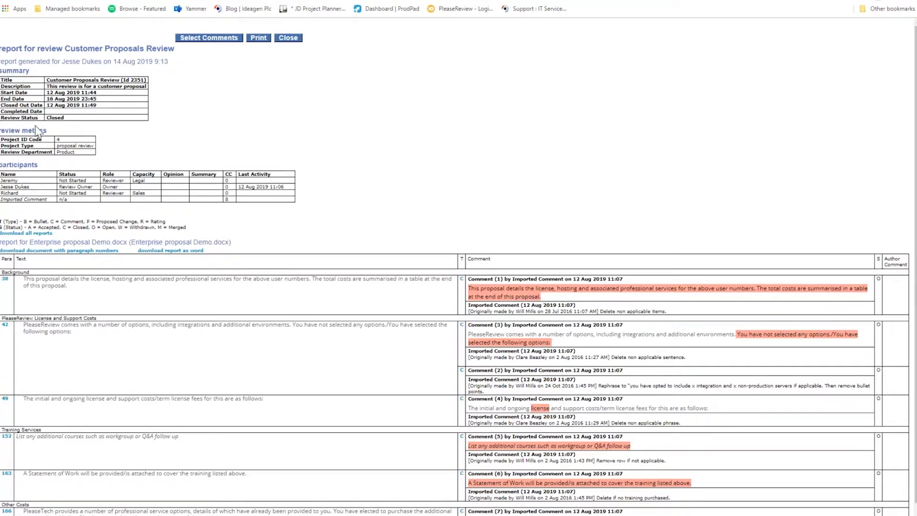
pyautogui.moveTo(17, 99)
pyautogui.mouseDown()
pyautogui.moveTo(74, 99)
pyautogui.moveTo(30, 102)
pyautogui.mouseUp()
pyautogui.click(27, 97)
# Examine the report's comment selection options, and close the report to return to the review control panel.
pyautogui.click(201, 40)
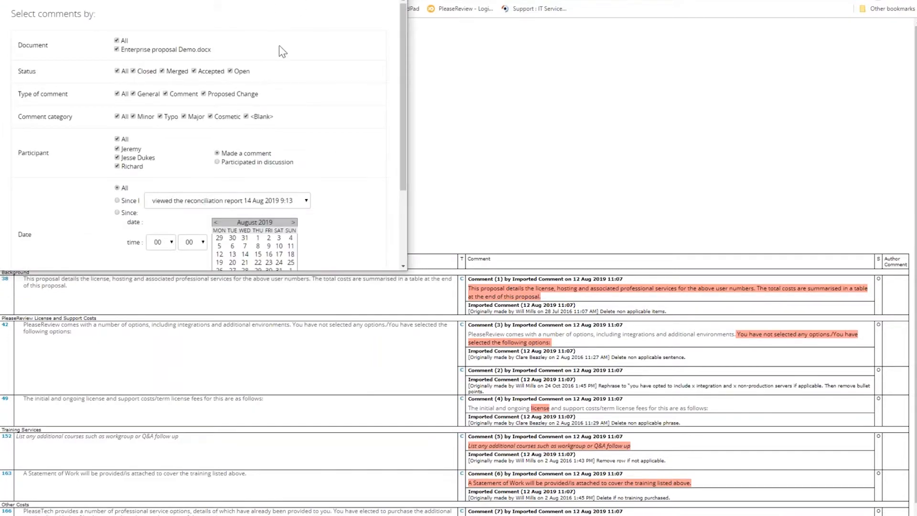
pyautogui.scroll(-2, 194, 88)
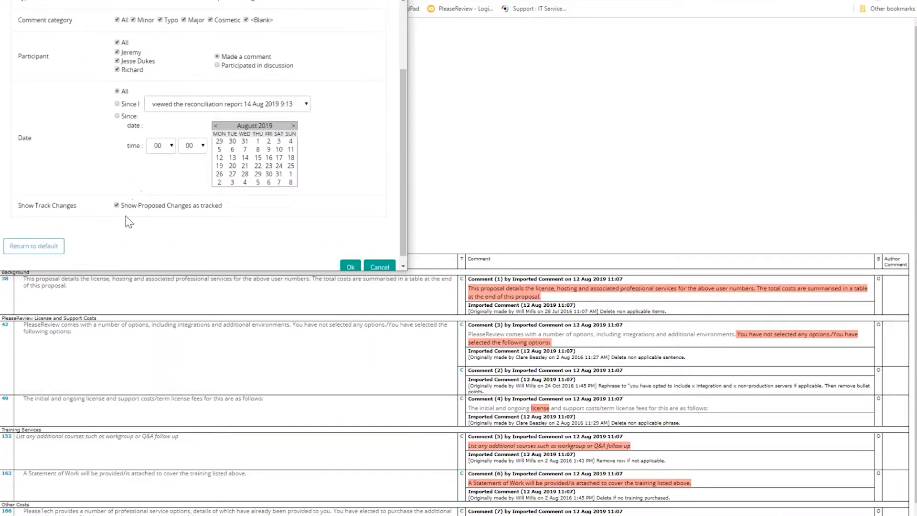
pyautogui.scroll(2, 321, 184)
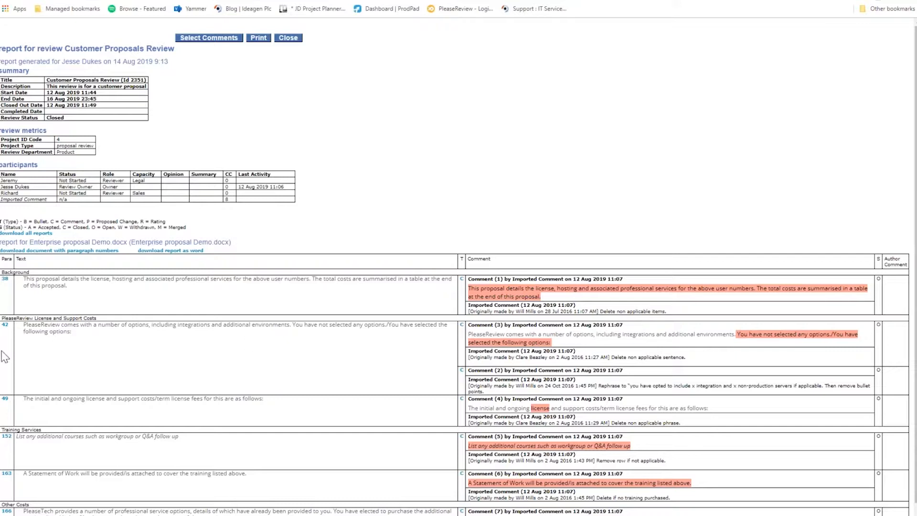
pyautogui.click(289, 40)
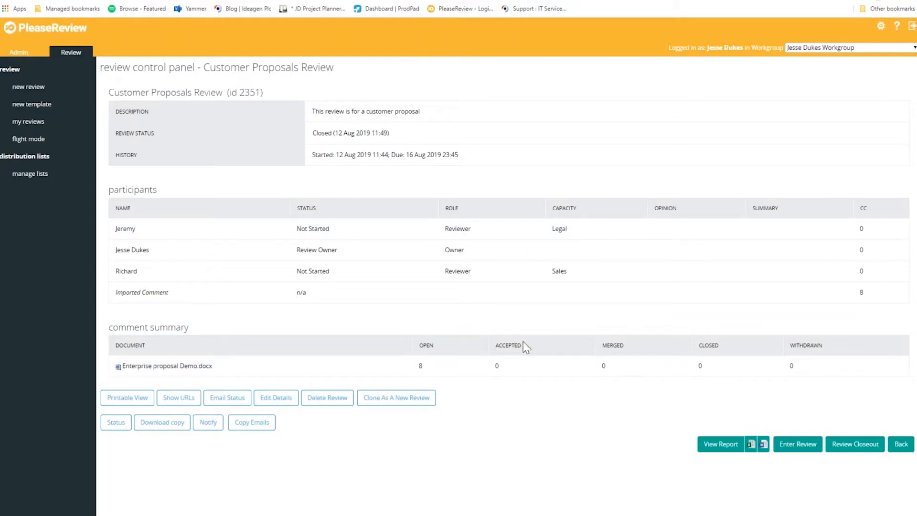
pyautogui.click(902, 449)
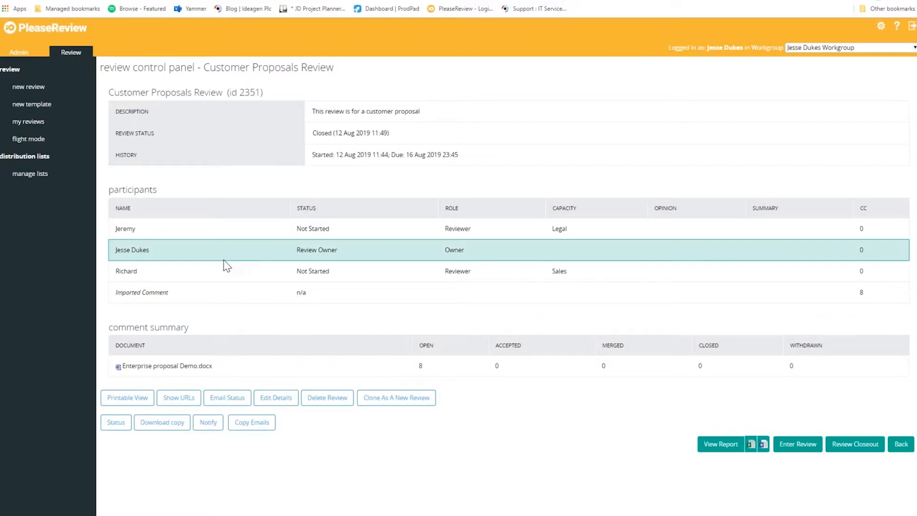
# Open the workgroup's configuration settings in the administration area.
pyautogui.click(21, 53)
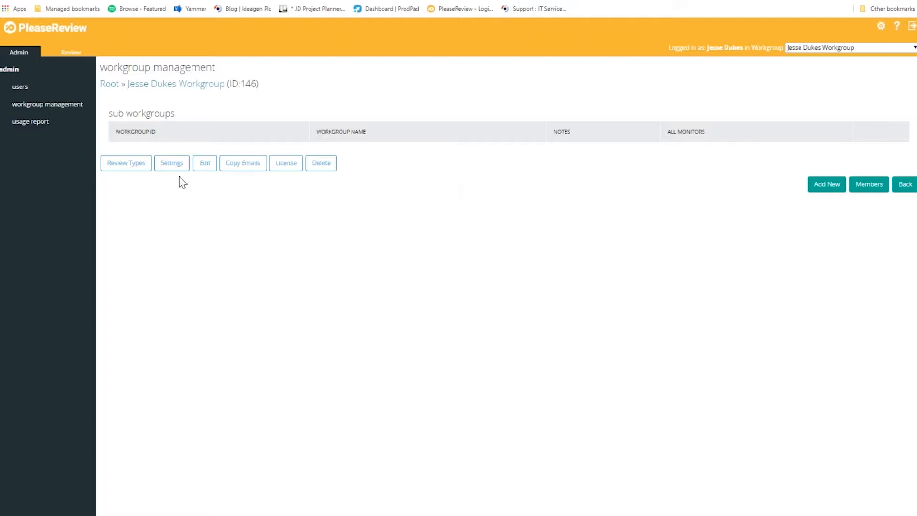
pyautogui.click(172, 164)
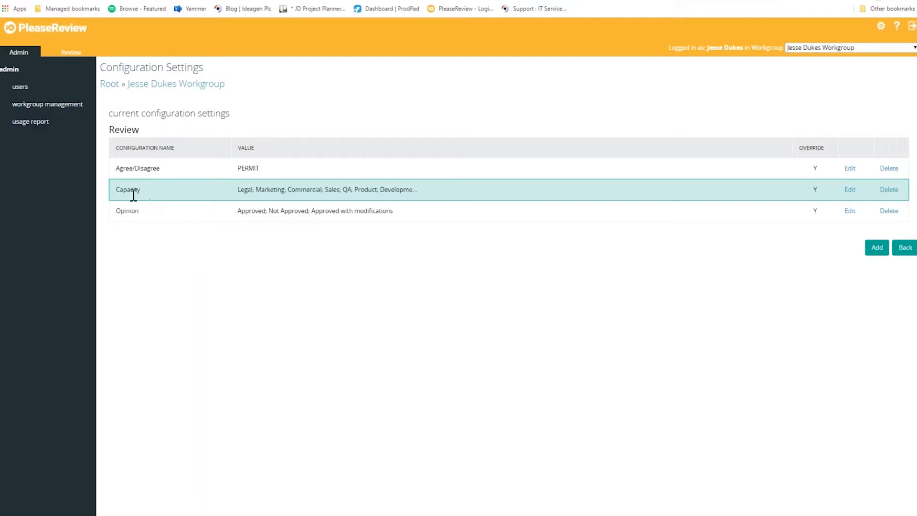
pyautogui.click(270, 196)
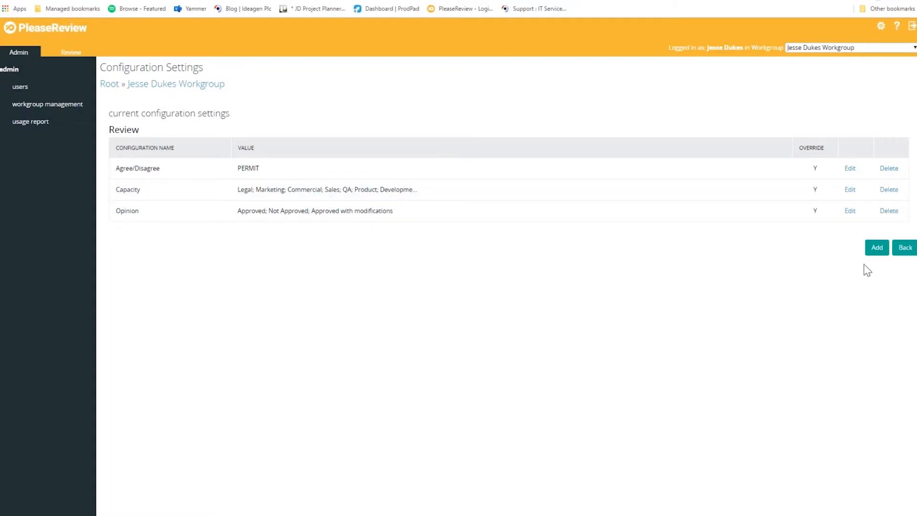
# Add the Review Metrics configuration setting from the Review category with the value PERMIT and save it.
pyautogui.click(878, 248)
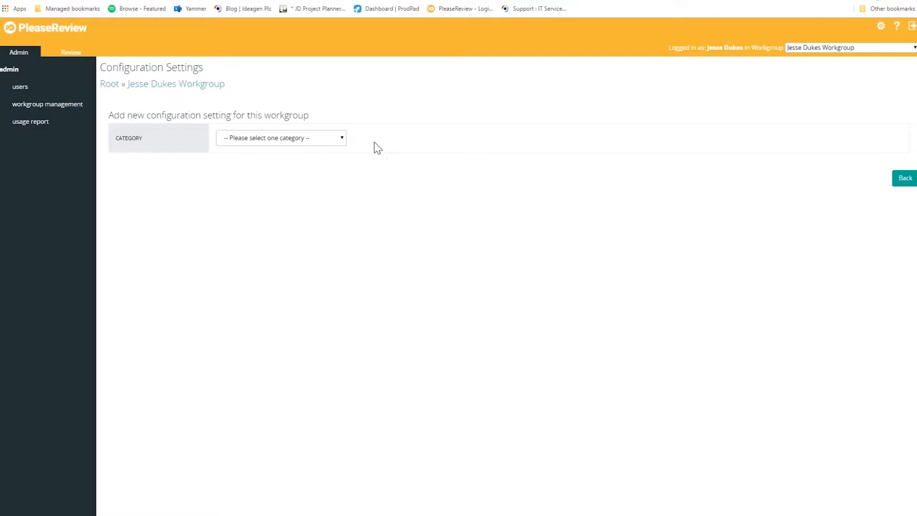
pyautogui.click(337, 140)
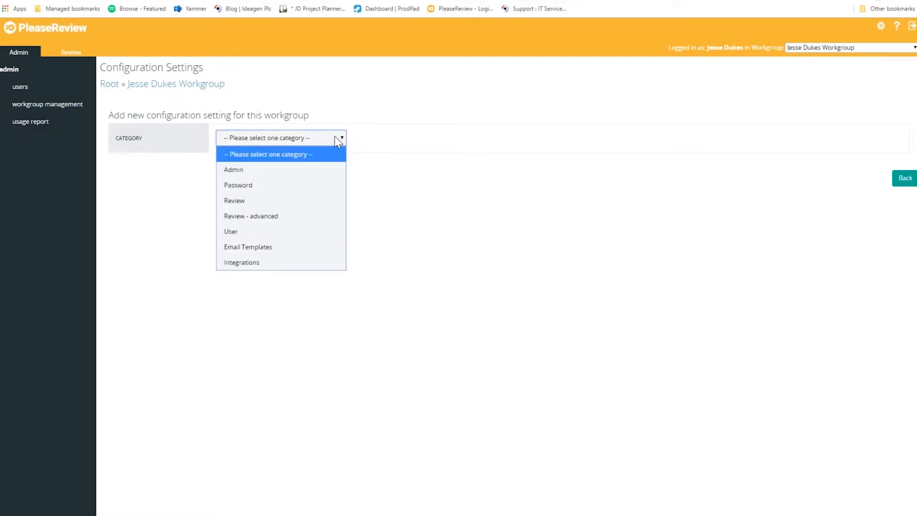
pyautogui.click(306, 201)
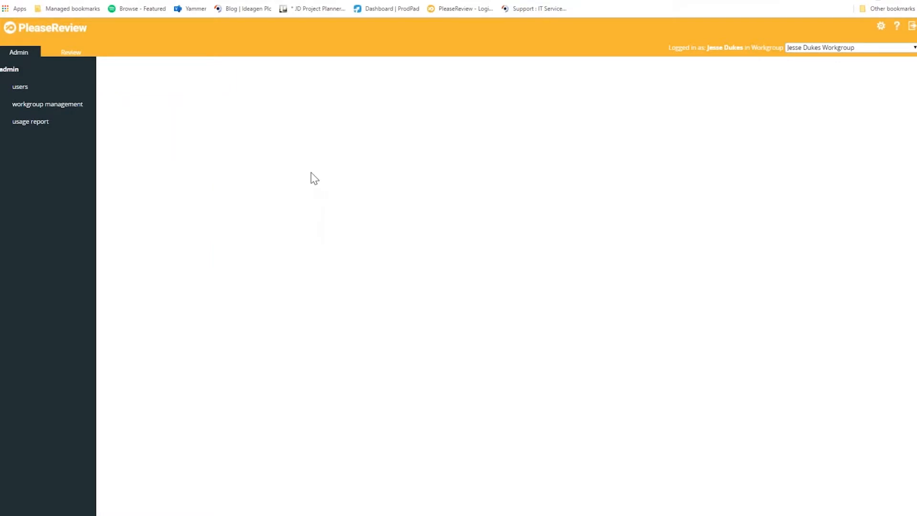
pyautogui.click(323, 169)
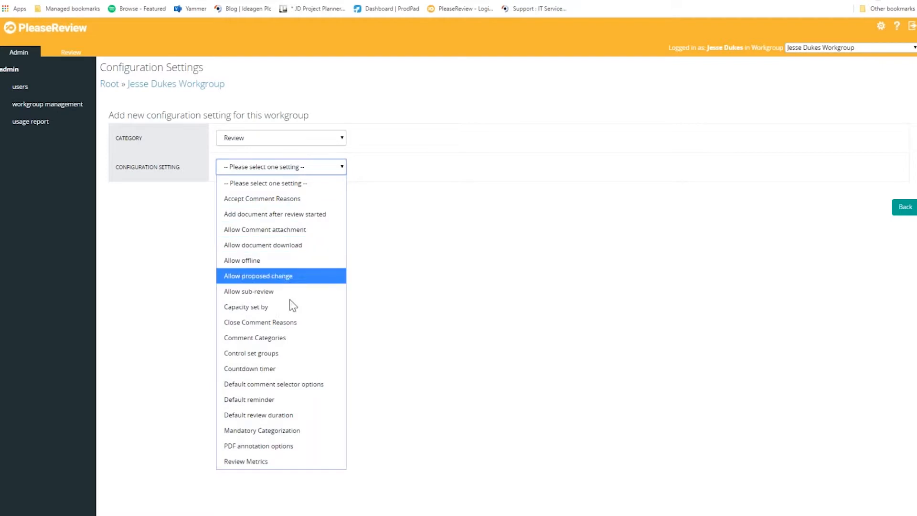
pyautogui.click(262, 461)
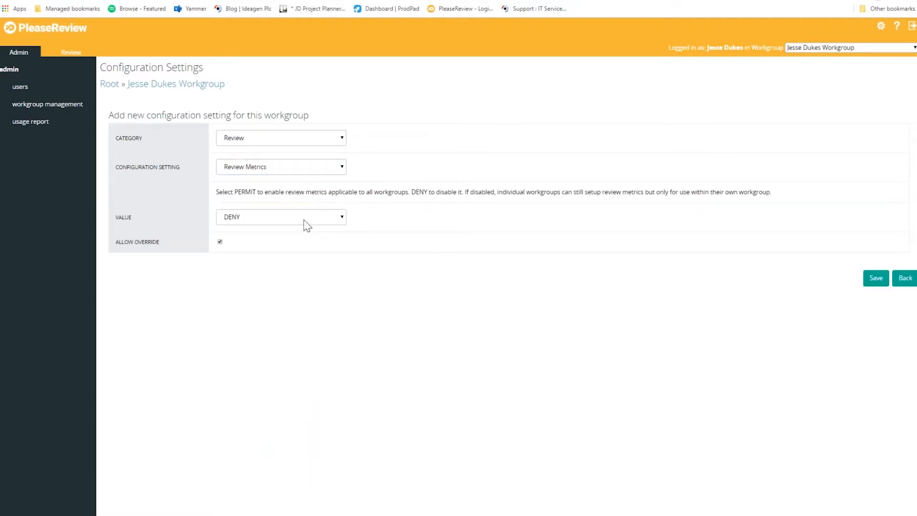
pyautogui.click(341, 224)
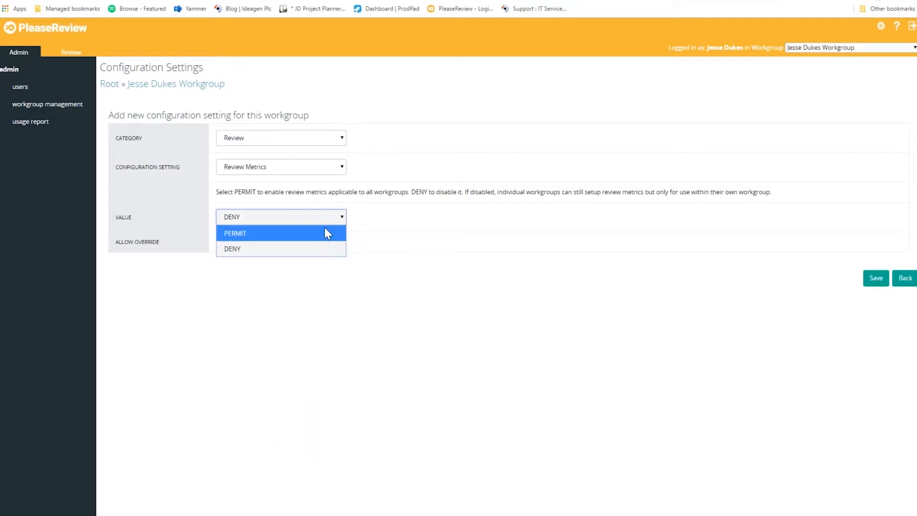
pyautogui.click(324, 234)
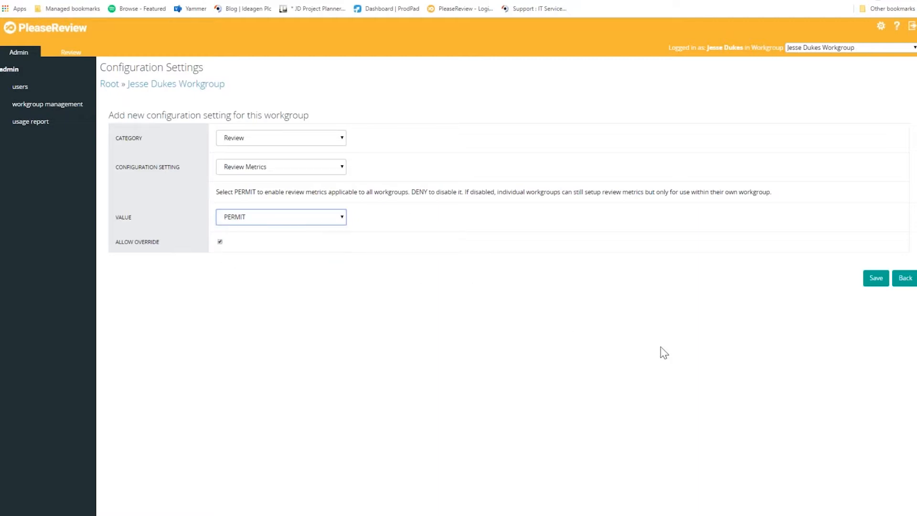
pyautogui.click(876, 284)
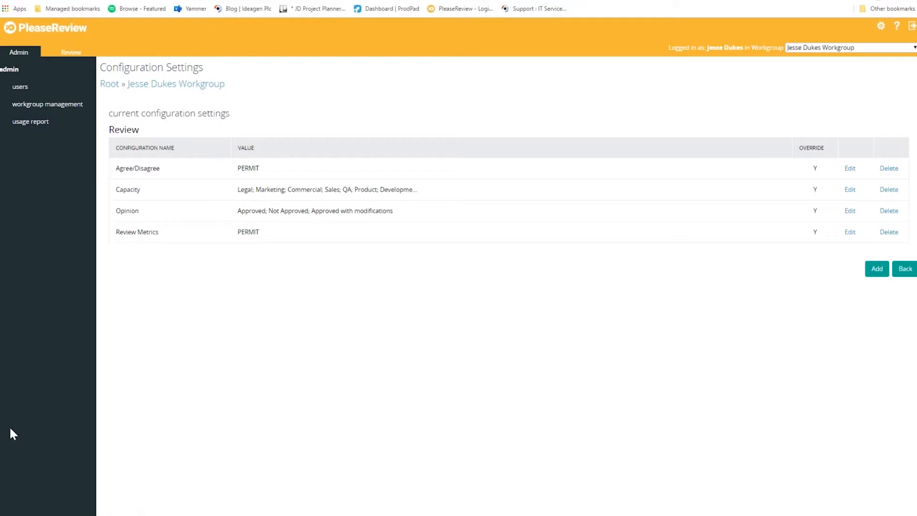
# Delete the Demo Review Metric from the workgroup's review metrics.
pyautogui.click(907, 270)
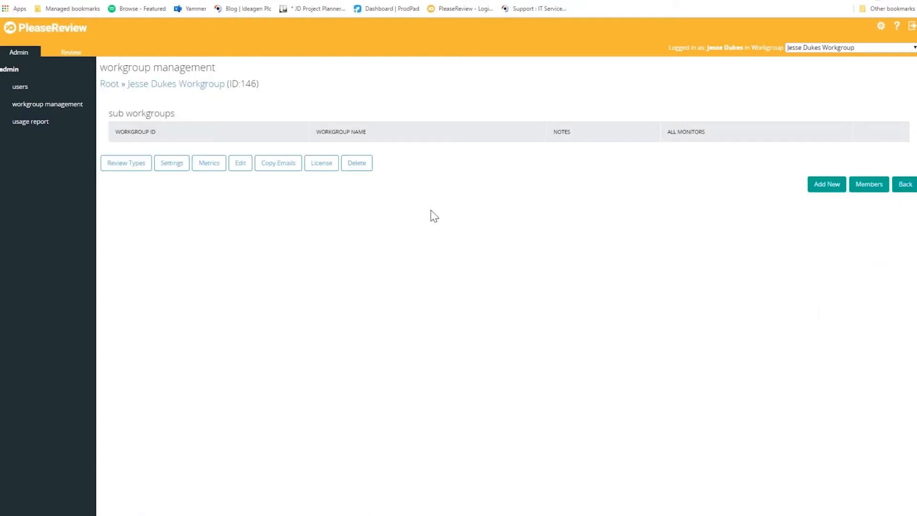
pyautogui.click(213, 171)
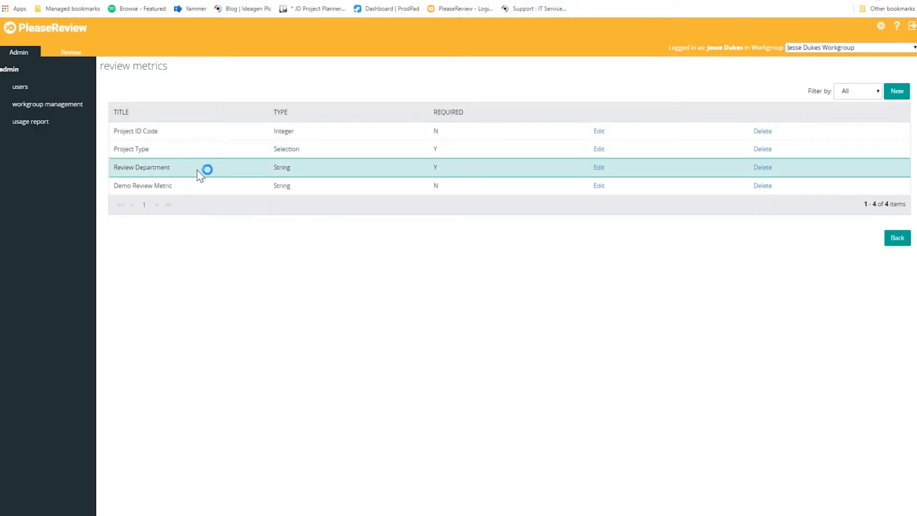
pyautogui.click(764, 193)
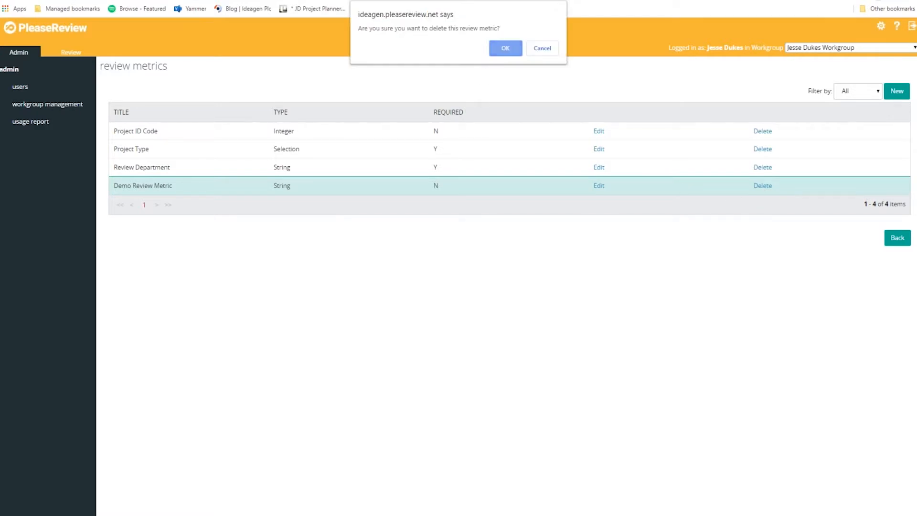
pyautogui.click(503, 46)
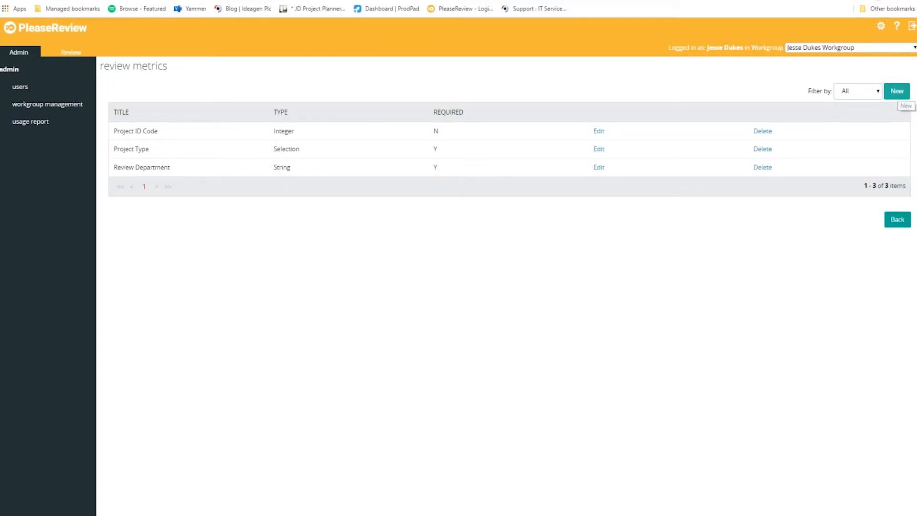
# Start a new review metric titled "Review demo metric type" with the tooltip "description".
pyautogui.click(897, 91)
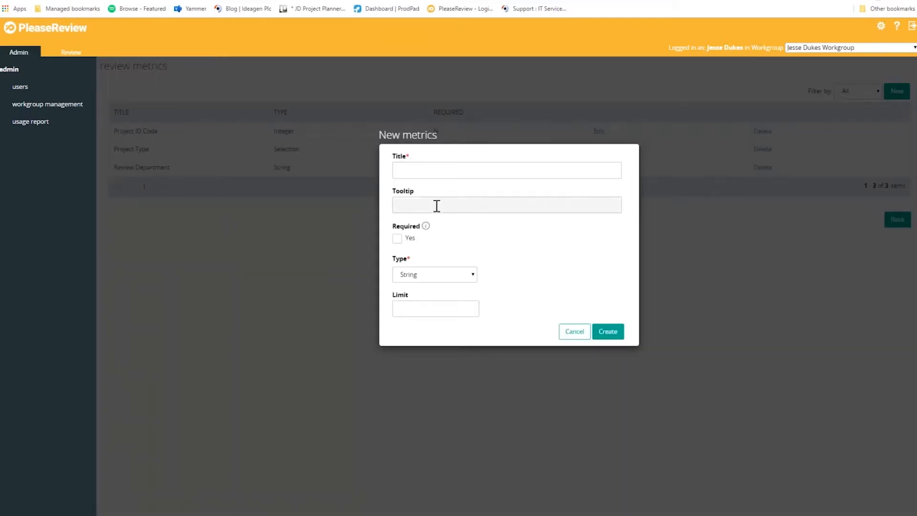
pyautogui.click(468, 175)
pyautogui.write('Review demo metric type')
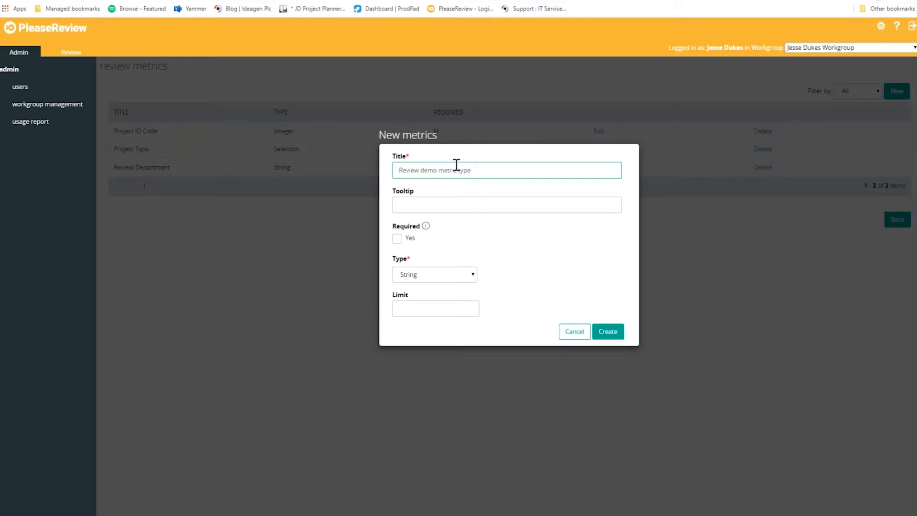
pyautogui.click(440, 206)
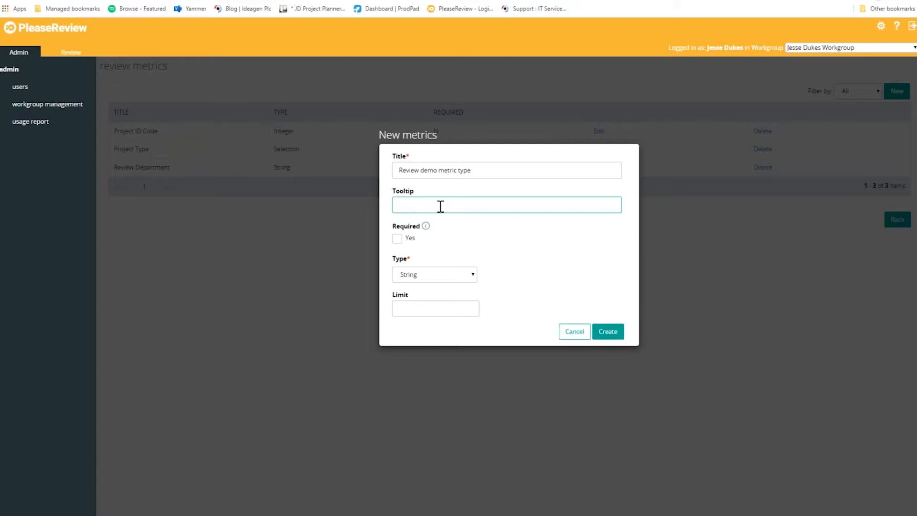
pyautogui.write('descirption')
pyautogui.click(547, 233)
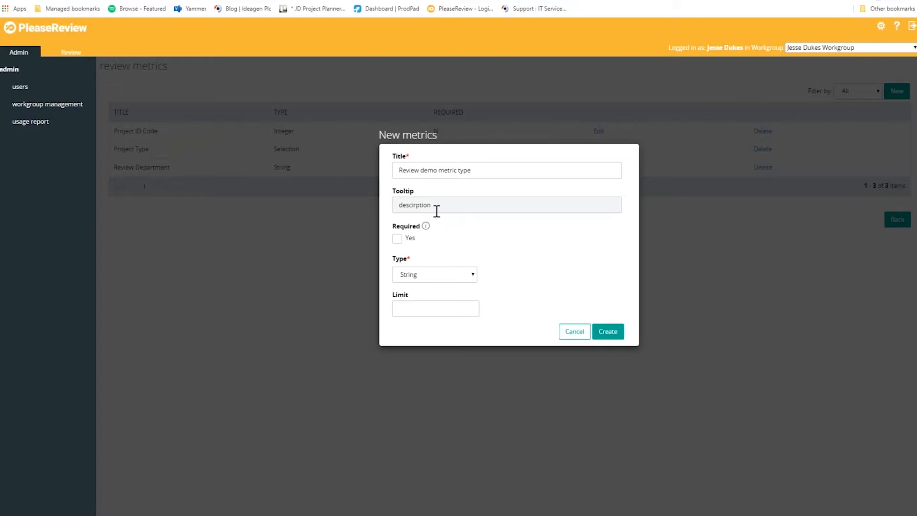
pyautogui.click(414, 205)
pyautogui.press('Delete')
pyautogui.write('r')
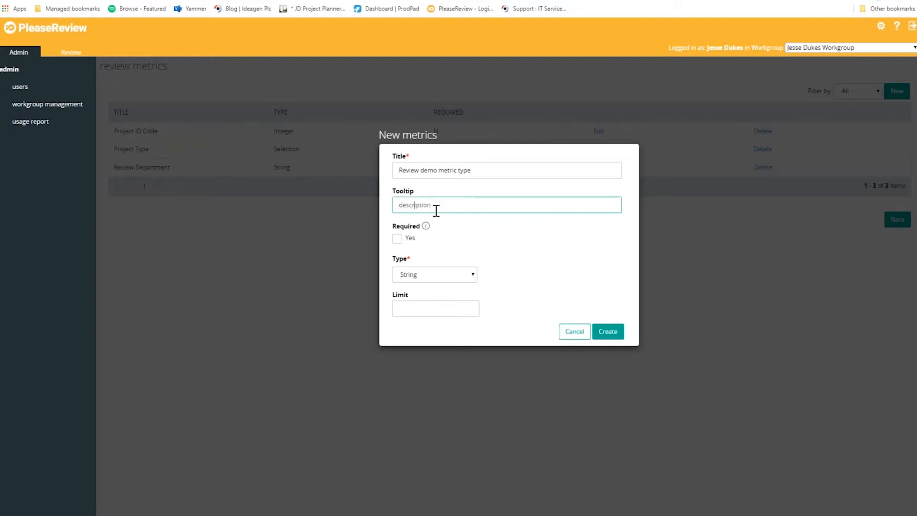
pyautogui.click(500, 245)
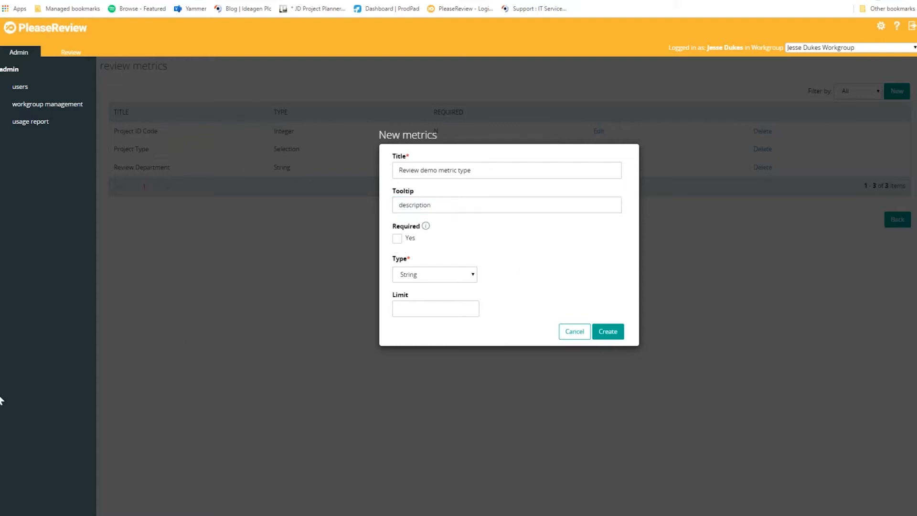
# Try the String and Integer types for the new metric to view their limit options.
pyautogui.click(475, 278)
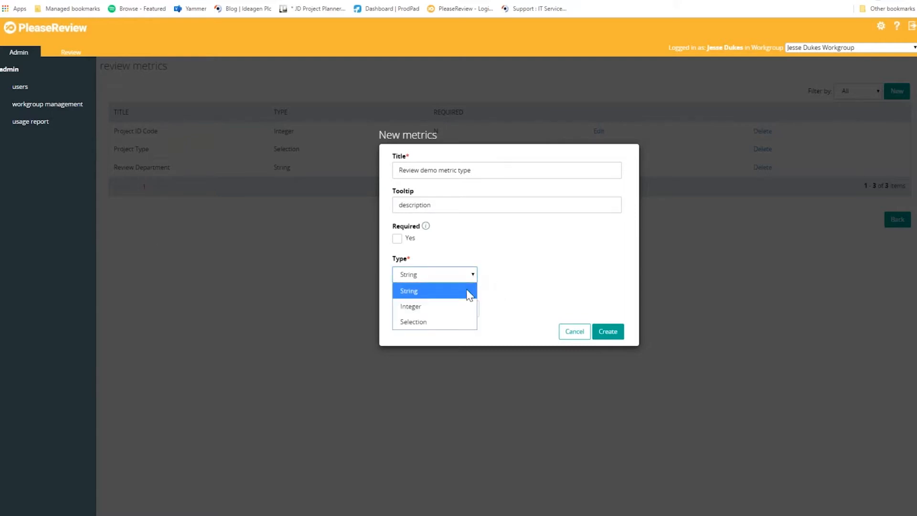
pyautogui.click(435, 293)
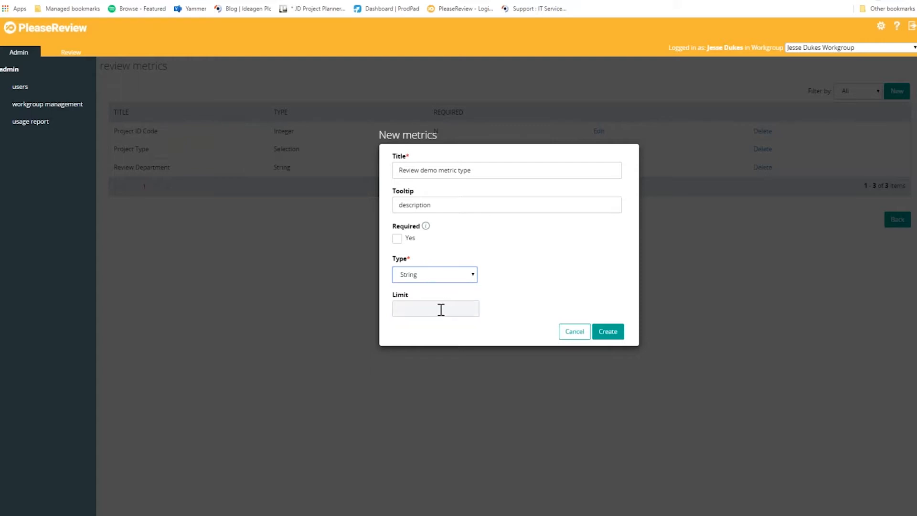
pyautogui.click(467, 280)
pyautogui.click(463, 306)
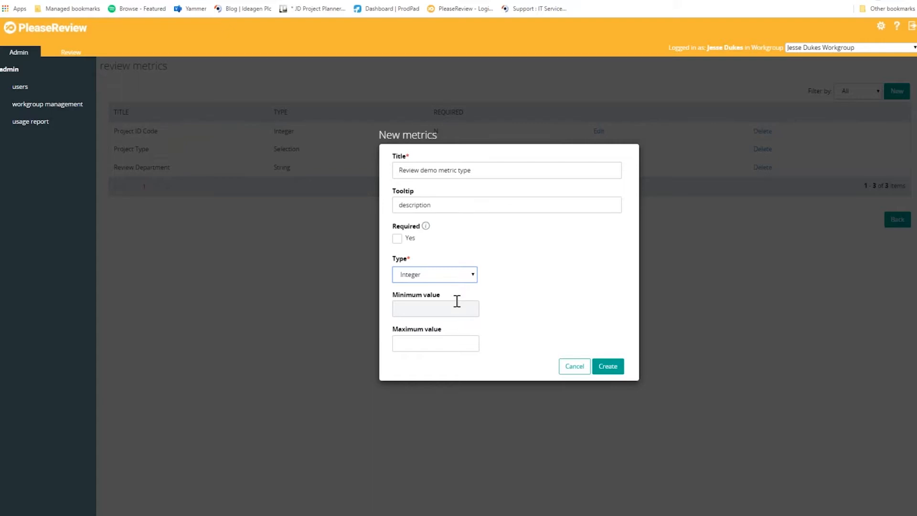
# Try the Selection type for the new metric with "new metric;" in its list of values, and clear the entry.
pyautogui.click(469, 279)
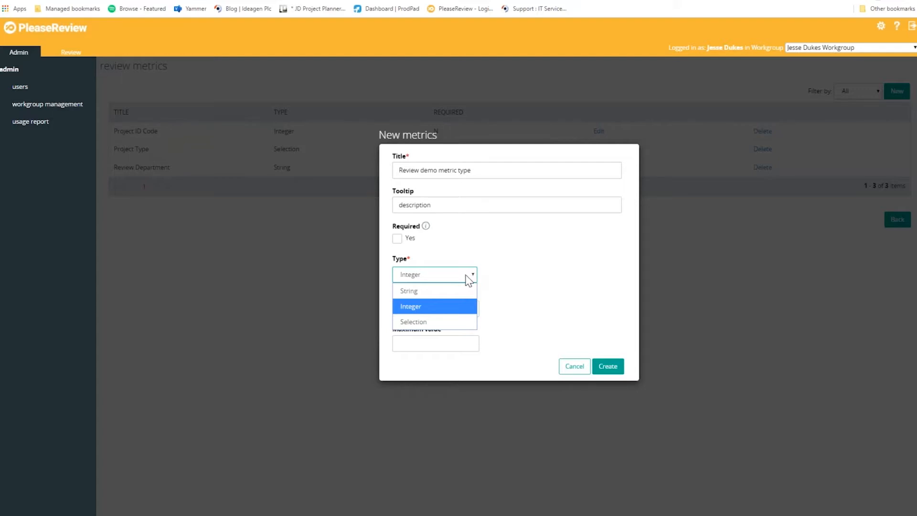
pyautogui.click(428, 322)
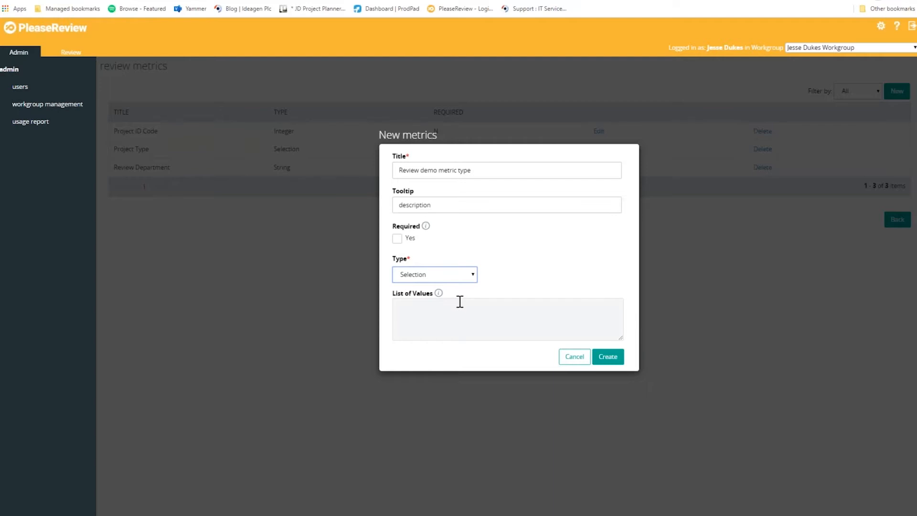
pyautogui.click(460, 303)
pyautogui.write('new')
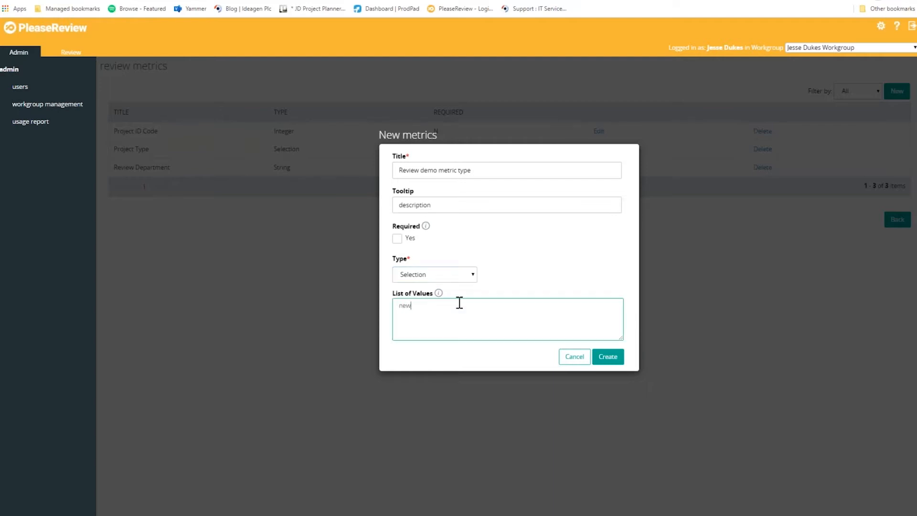
pyautogui.write('metric;')
pyautogui.press('BackSpace')
pyautogui.press('BackSpace')
pyautogui.press('BackSpace')
pyautogui.press('BackSpace')
pyautogui.press('BackSpace')
pyautogui.press('BackSpace')
pyautogui.press('BackSpace')
# Set the new metric's type to Integer with minimum value 1 and maximum value 10, and create it.
pyautogui.click(450, 274)
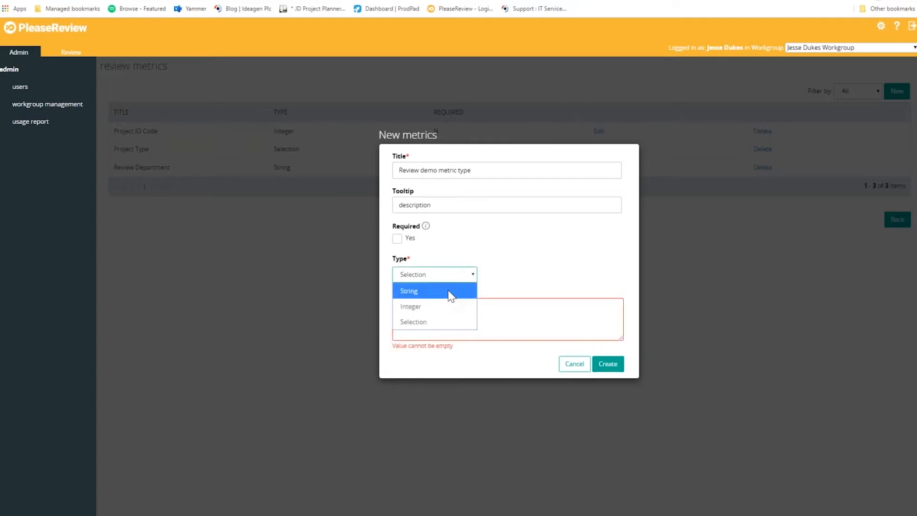
pyautogui.click(470, 291)
pyautogui.click(468, 280)
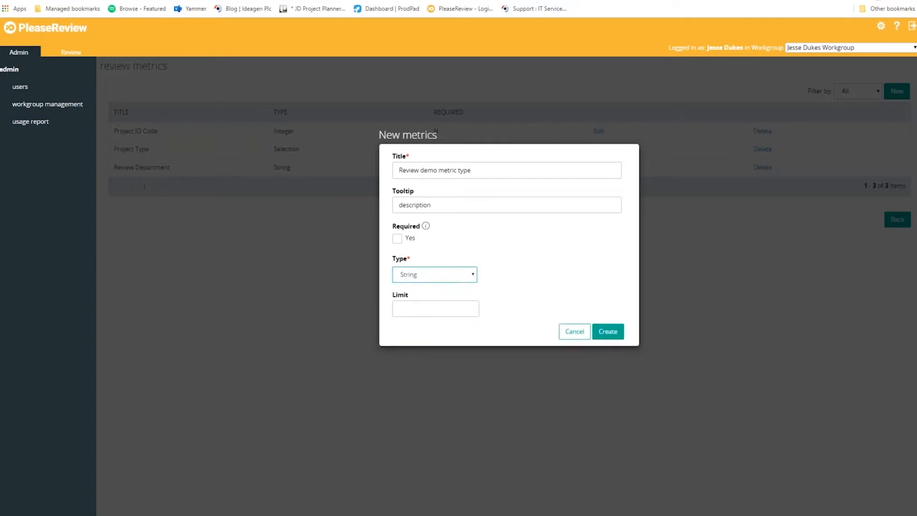
pyautogui.click(454, 307)
pyautogui.click(459, 310)
pyautogui.write('1')
pyautogui.click(455, 343)
pyautogui.write('10')
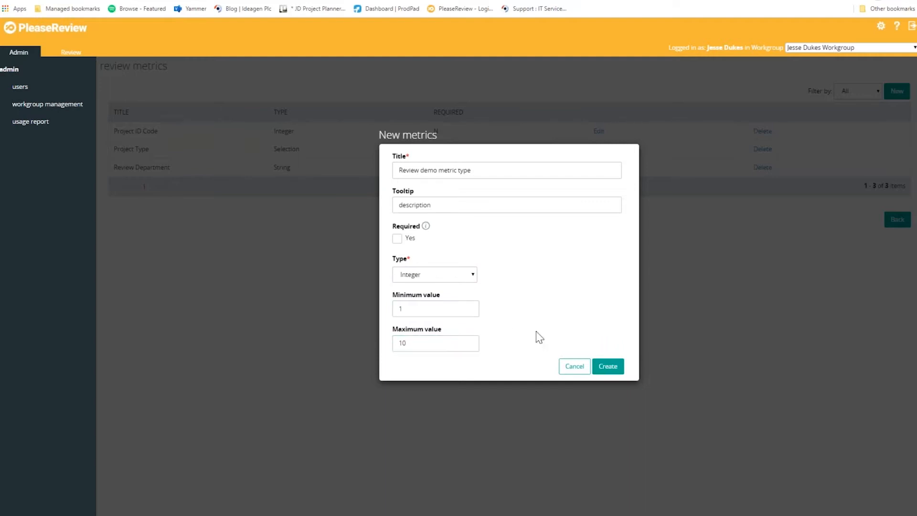
pyautogui.click(610, 367)
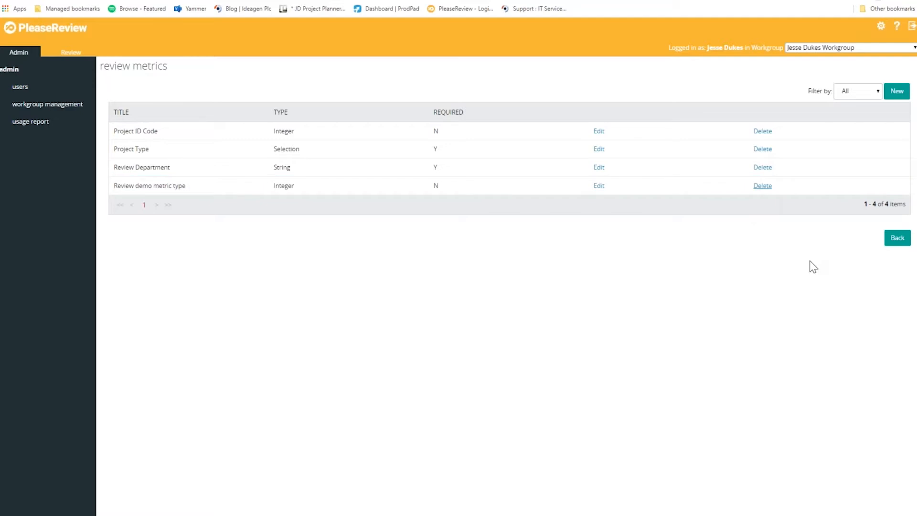
# Return to the workgroup's configuration settings and start adding the Default comment selector options setting from the Review category.
pyautogui.click(898, 239)
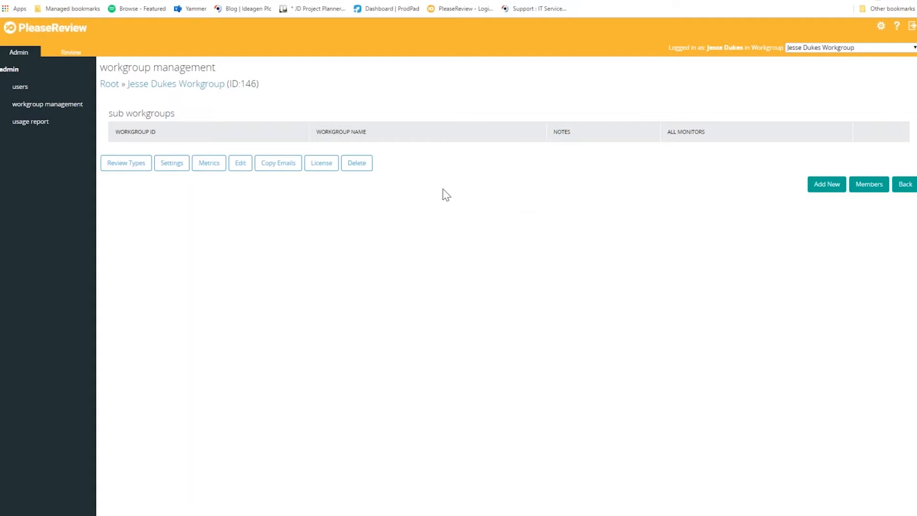
pyautogui.click(173, 164)
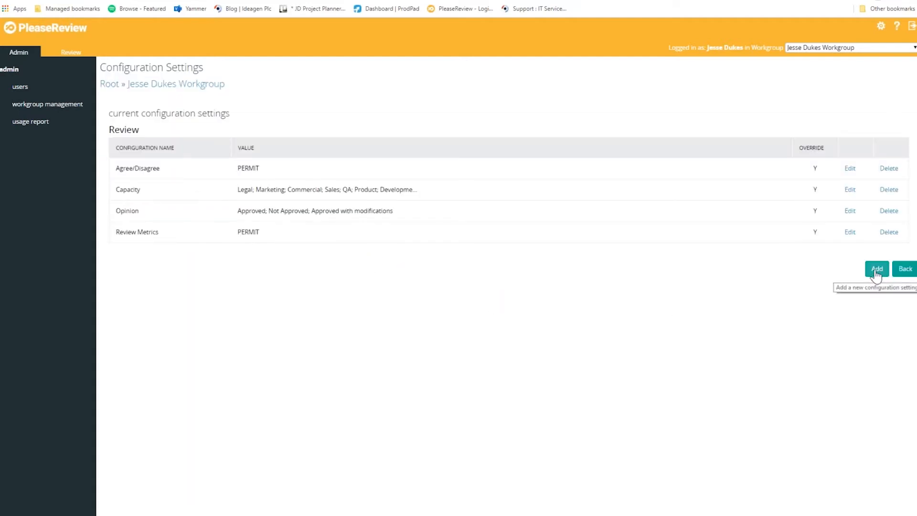
pyautogui.click(875, 270)
pyautogui.click(327, 139)
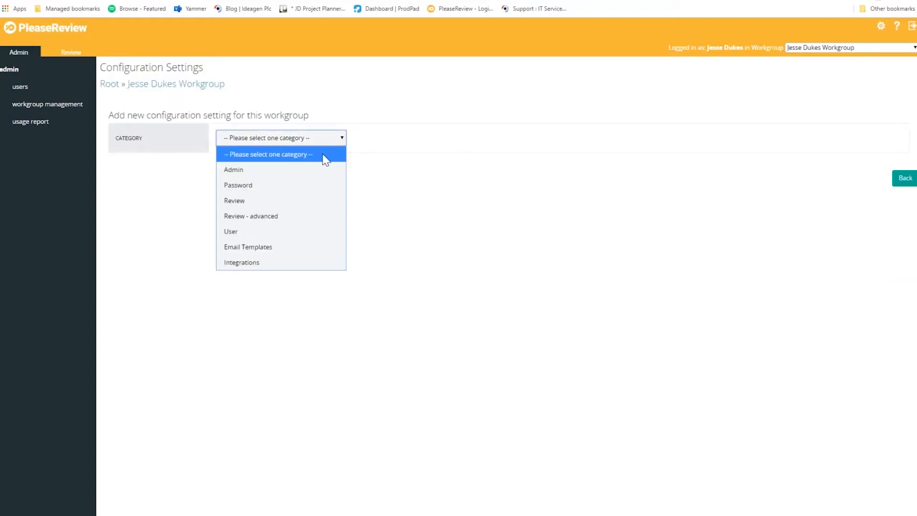
pyautogui.click(297, 201)
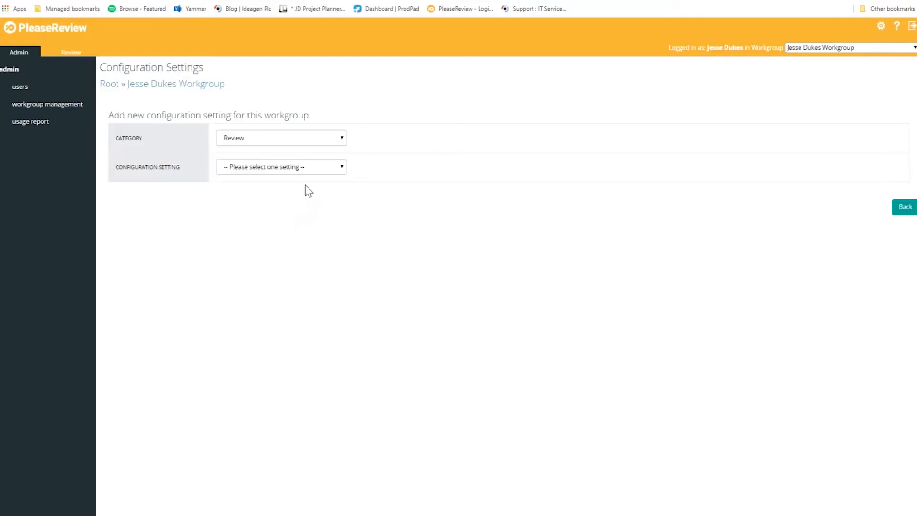
pyautogui.click(319, 165)
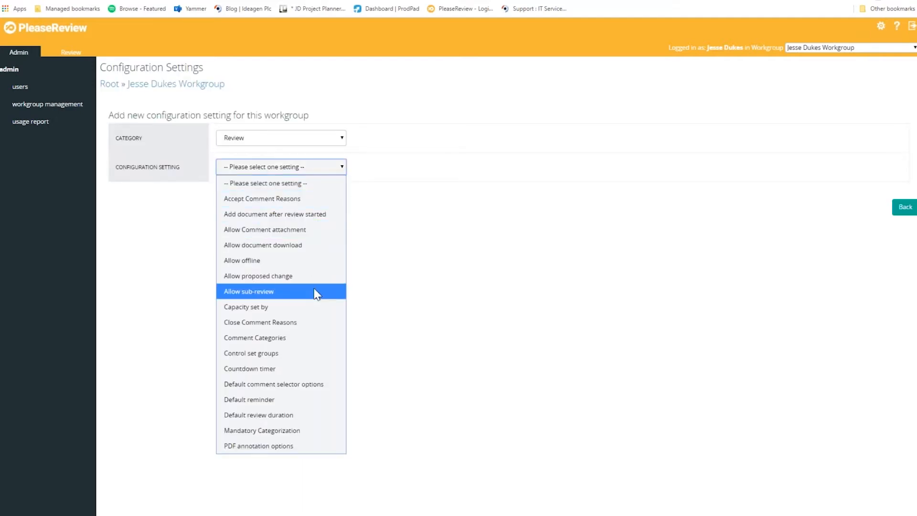
pyautogui.click(301, 388)
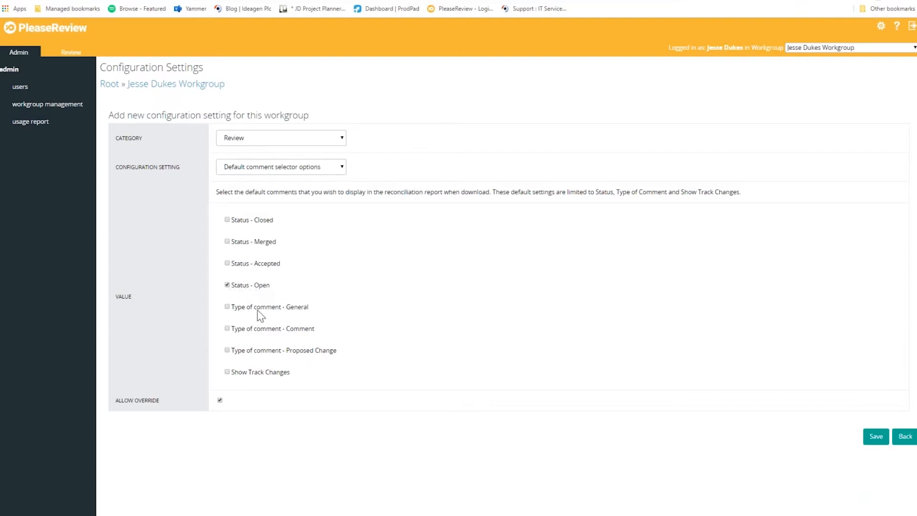
# Set the default comments to Status - Open, comment types General, Comment and Proposed Change, plus Show Track Changes, and save the setting.
pyautogui.click(227, 307)
pyautogui.click(228, 329)
pyautogui.click(875, 437)
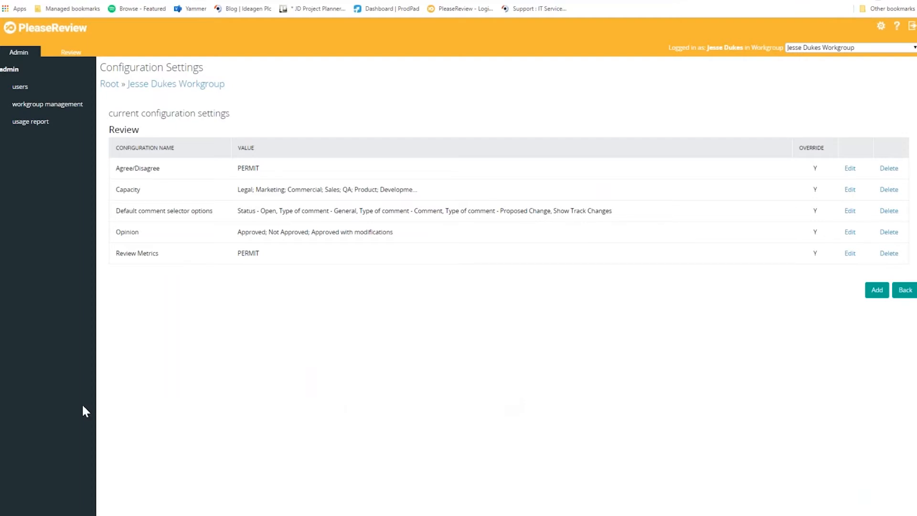
pyautogui.click(905, 291)
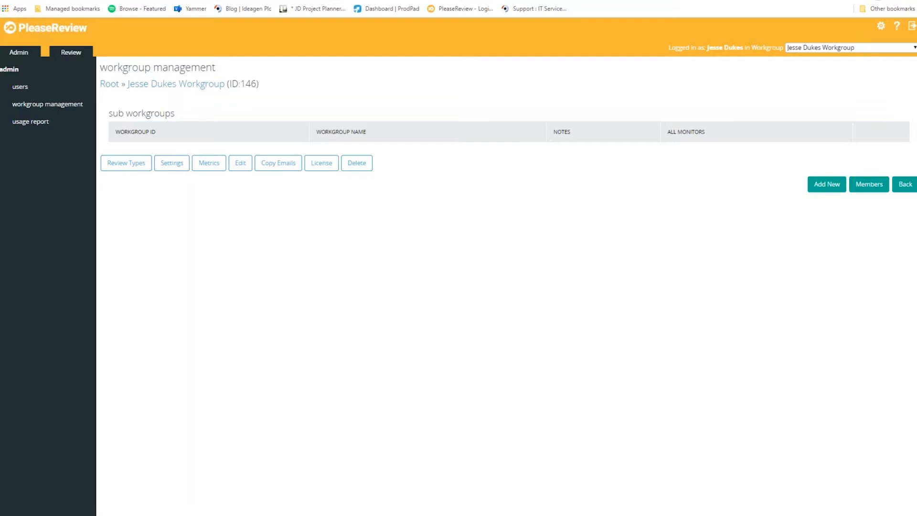
# Start a new review titled "Review demo metrics" with an end date of 16 Aug 2019 and continue to the document upload.
pyautogui.click(71, 52)
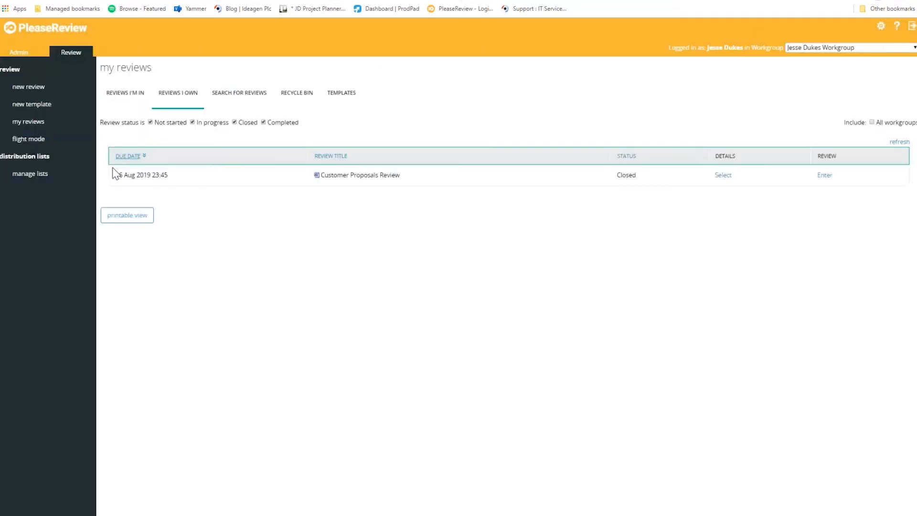
pyautogui.click(25, 85)
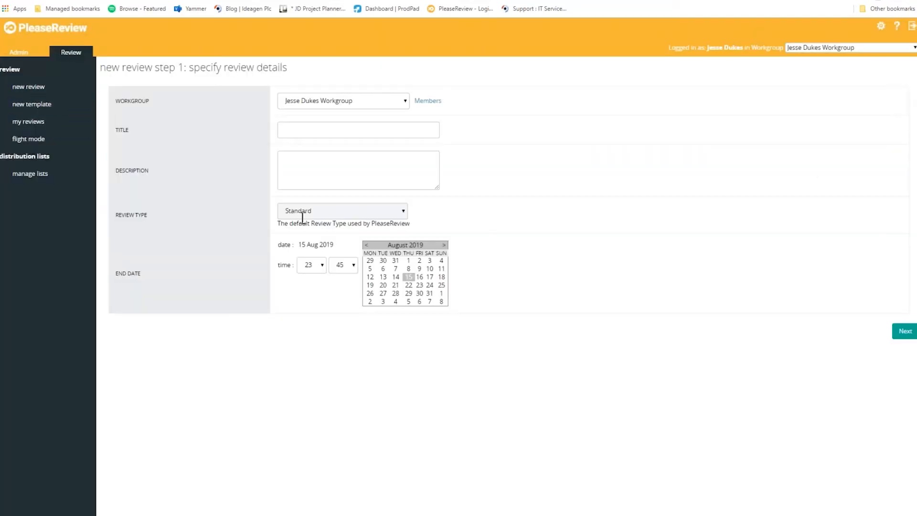
pyautogui.click(337, 130)
pyautogui.write('Review')
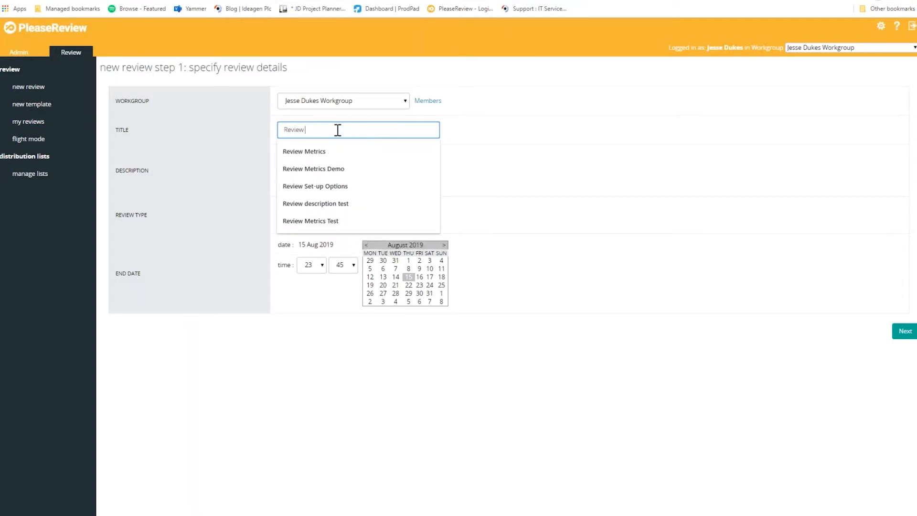
pyautogui.write(' demo')
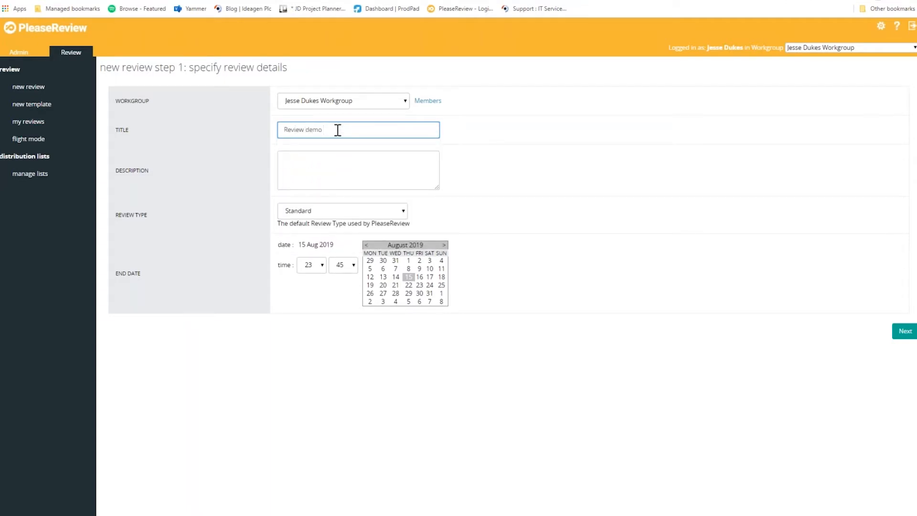
pyautogui.write(' metrics')
pyautogui.click(510, 223)
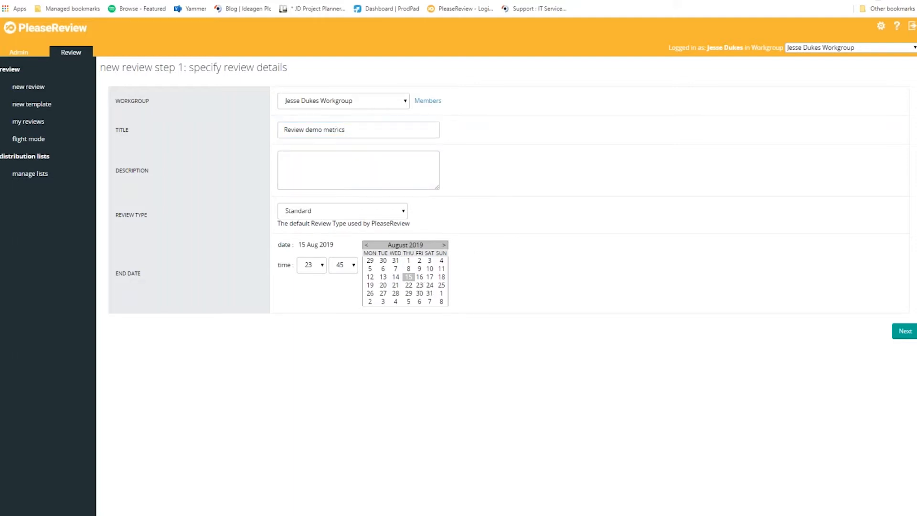
pyautogui.click(419, 277)
pyautogui.click(911, 333)
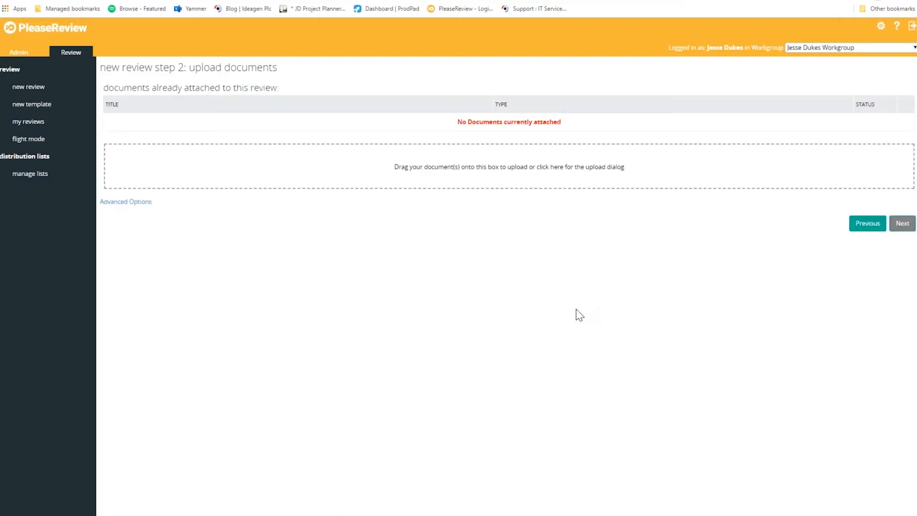
# Upload "1. Sample Word-original.docx" to the new review and continue to the participants.
pyautogui.click(349, 146)
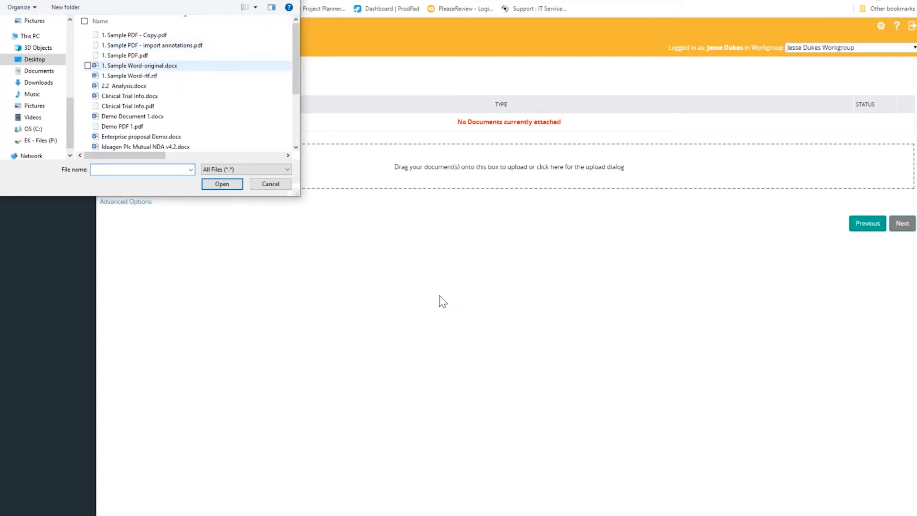
pyautogui.press('Return')
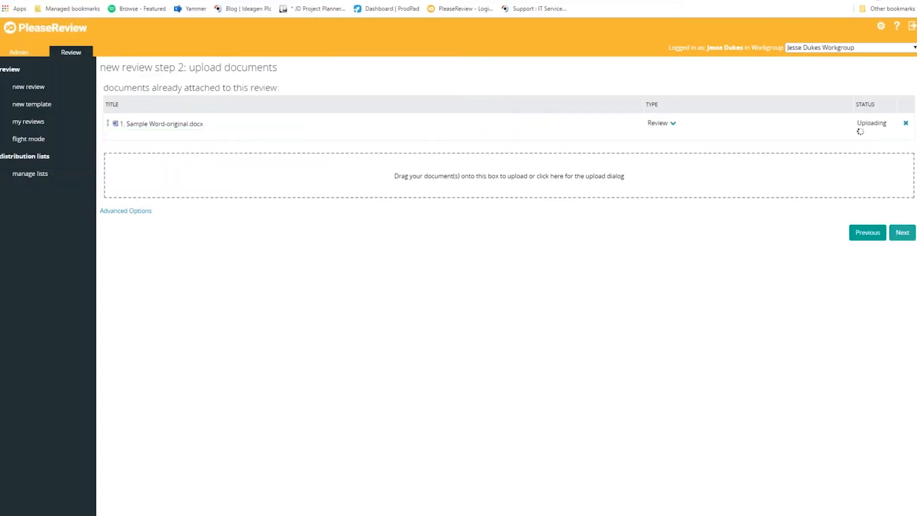
pyautogui.click(902, 229)
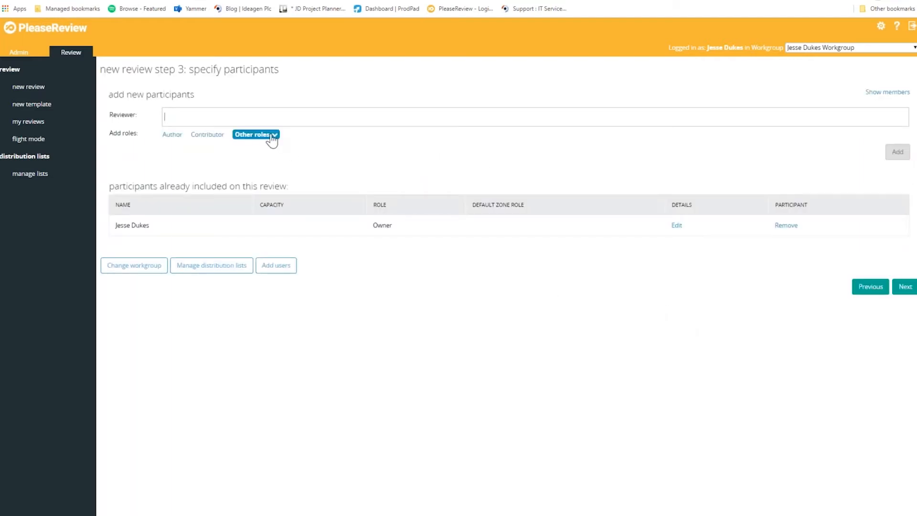
# Find the colleague by first name, add them as a reviewer, and continue to the review options.
pyautogui.write('jer')
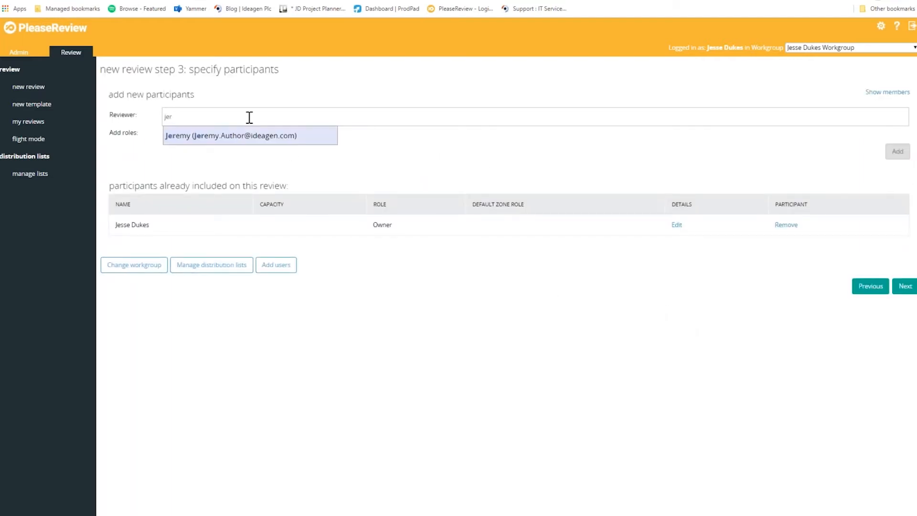
pyautogui.click(255, 136)
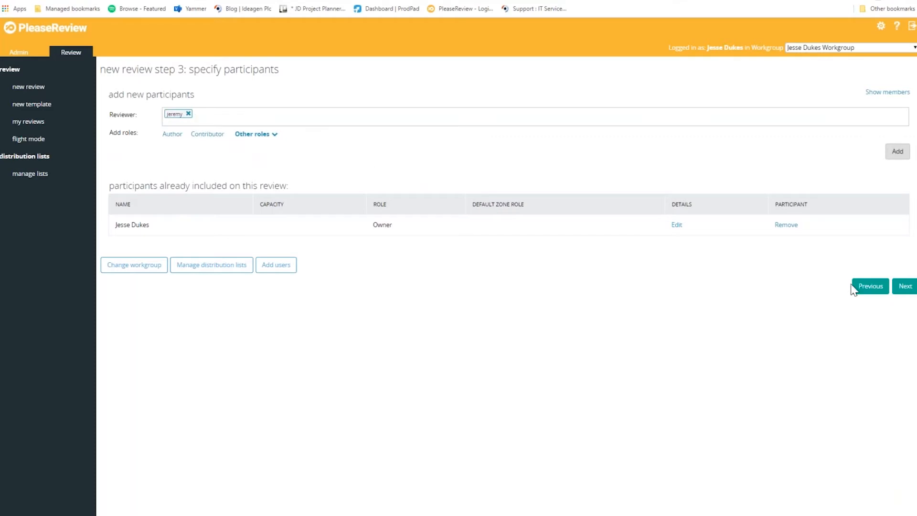
pyautogui.click(896, 153)
pyautogui.click(905, 309)
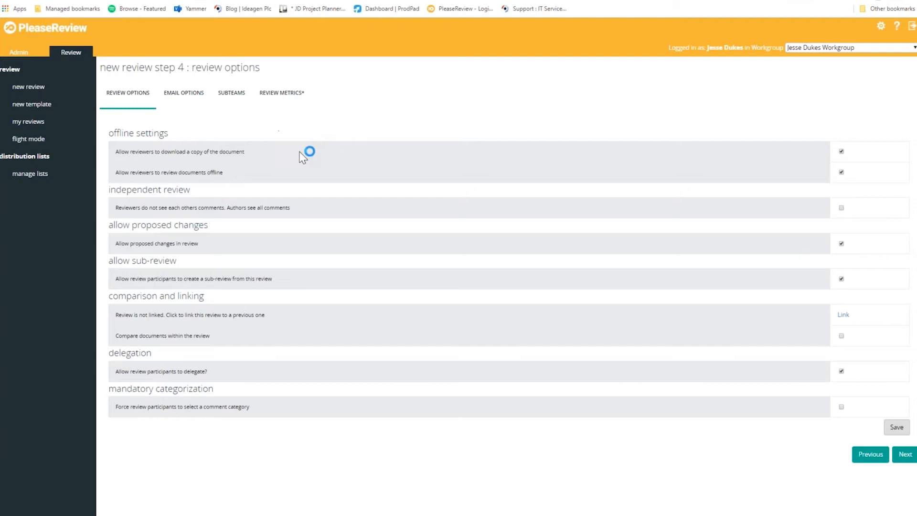
# Fill in the review metrics with Project ID Code 3, Project Type external review and Review demo metric type 1, and save without a department.
pyautogui.click(288, 94)
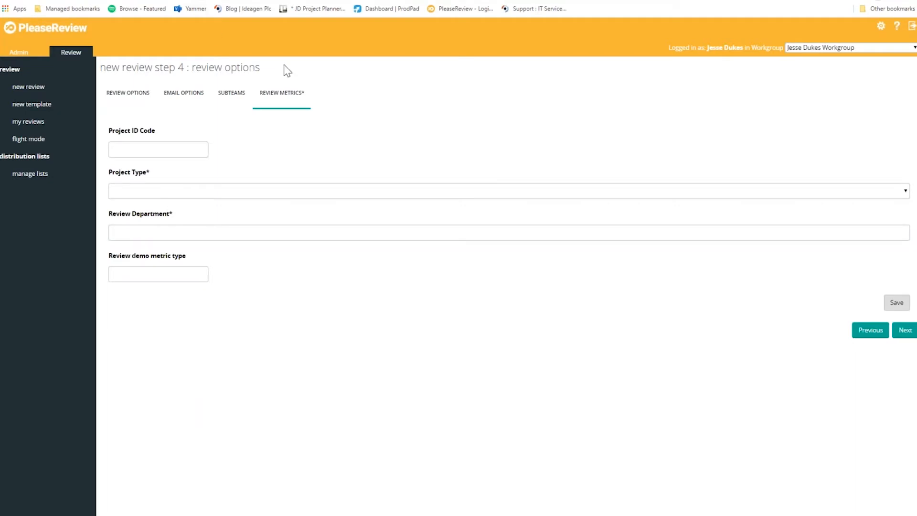
pyautogui.click(154, 148)
pyautogui.write('3')
pyautogui.click(298, 169)
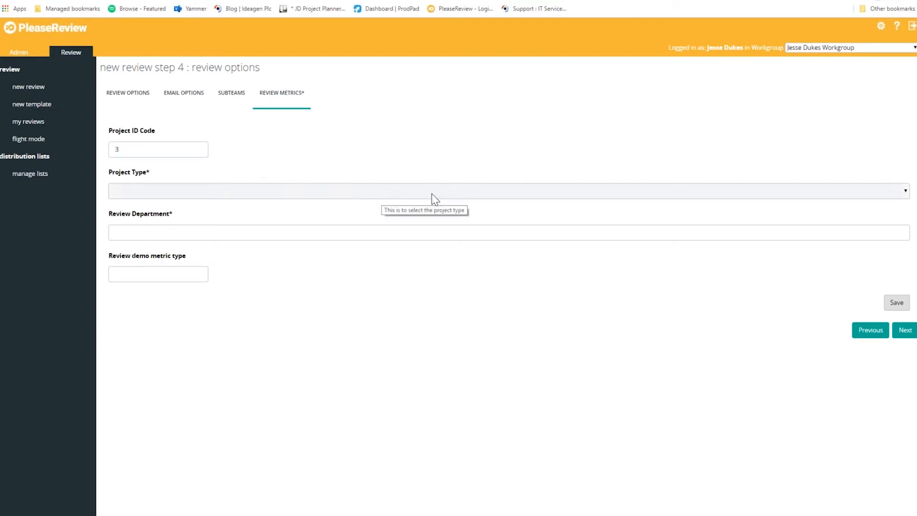
pyautogui.click(520, 196)
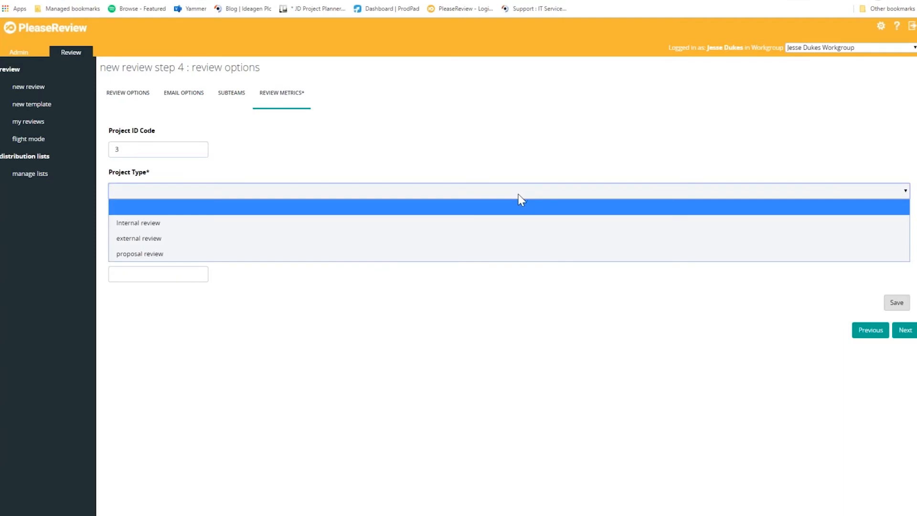
pyautogui.click(338, 241)
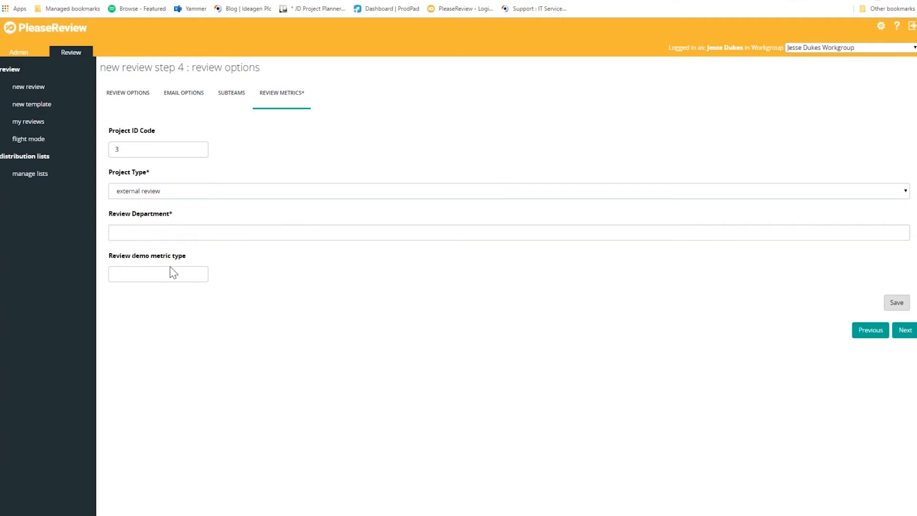
pyautogui.click(200, 271)
pyautogui.click(901, 307)
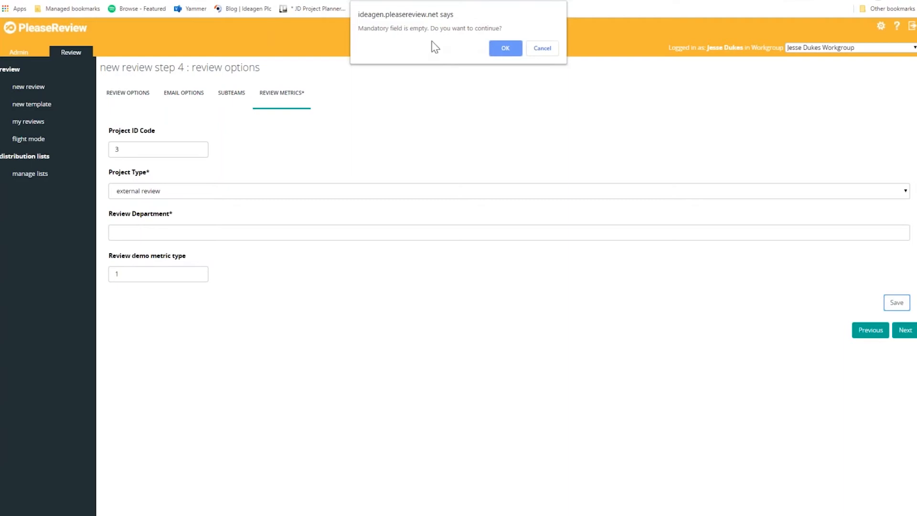
pyautogui.click(505, 49)
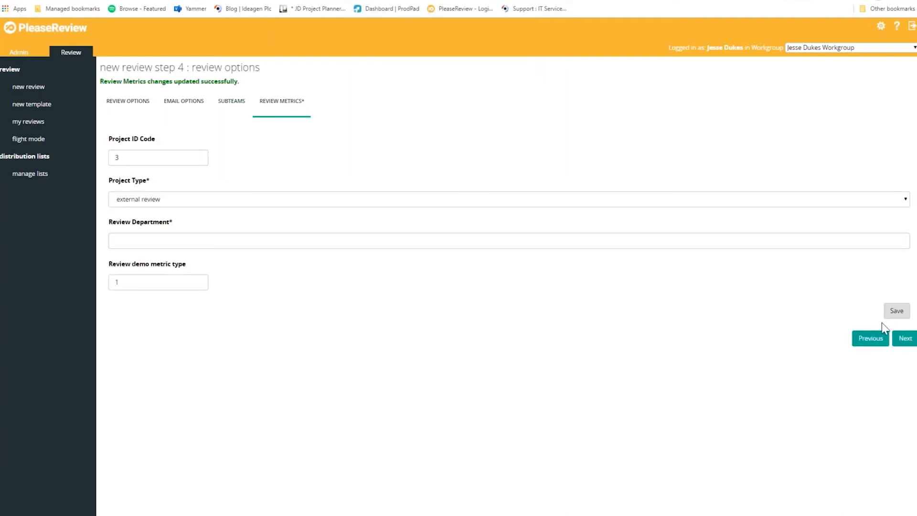
# Continue past the empty mandatory metric to the verification step and start the review.
pyautogui.click(906, 341)
pyautogui.click(498, 44)
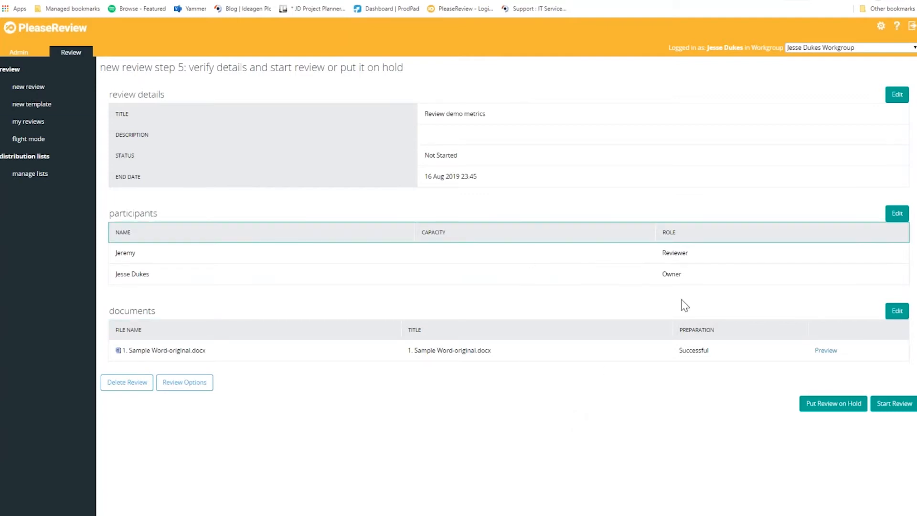
pyautogui.click(893, 404)
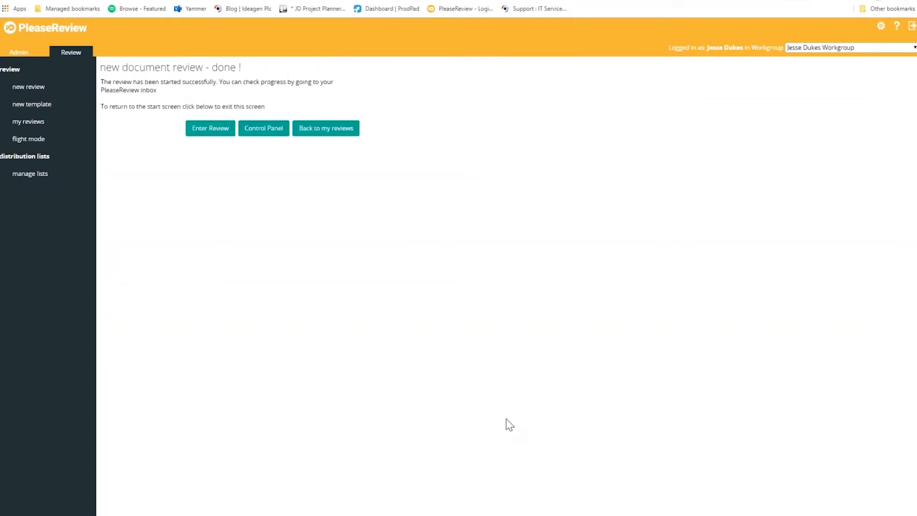
# Close the review from its closeout page despite the missing required metrics, and try to complete it.
pyautogui.click(264, 136)
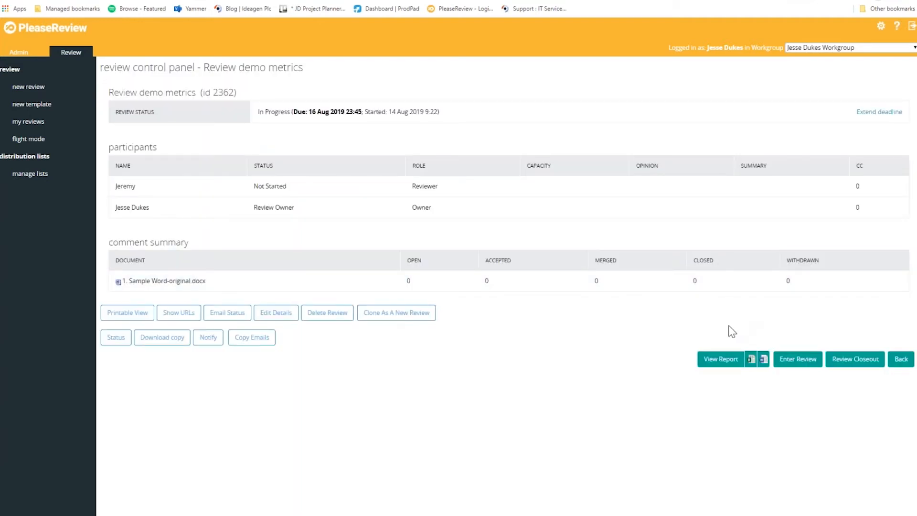
pyautogui.click(850, 360)
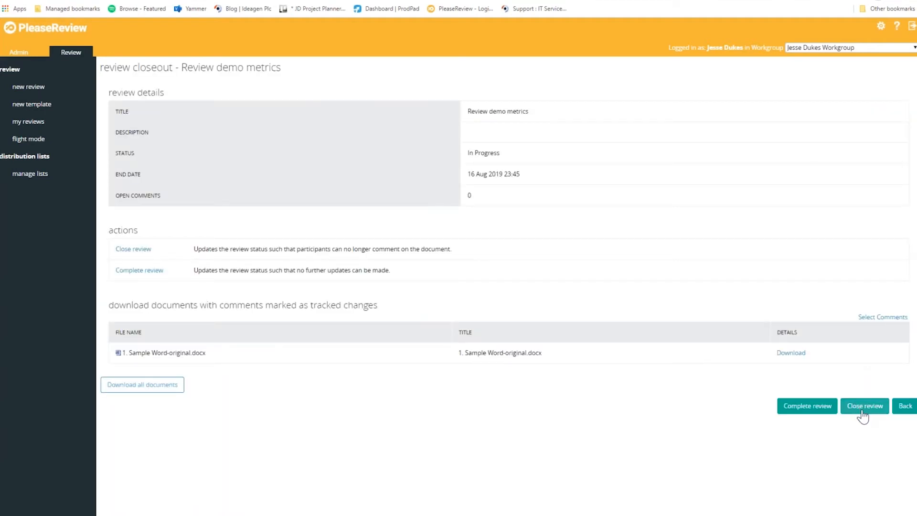
pyautogui.click(862, 412)
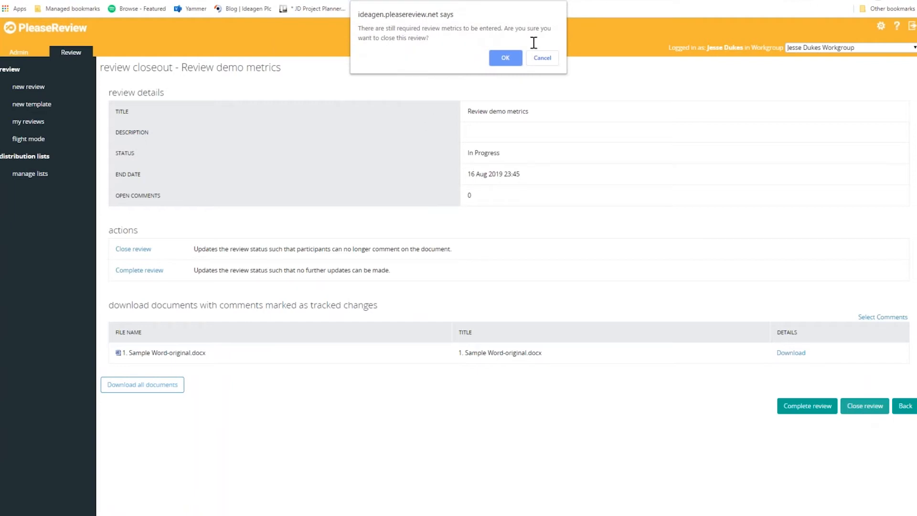
pyautogui.click(506, 58)
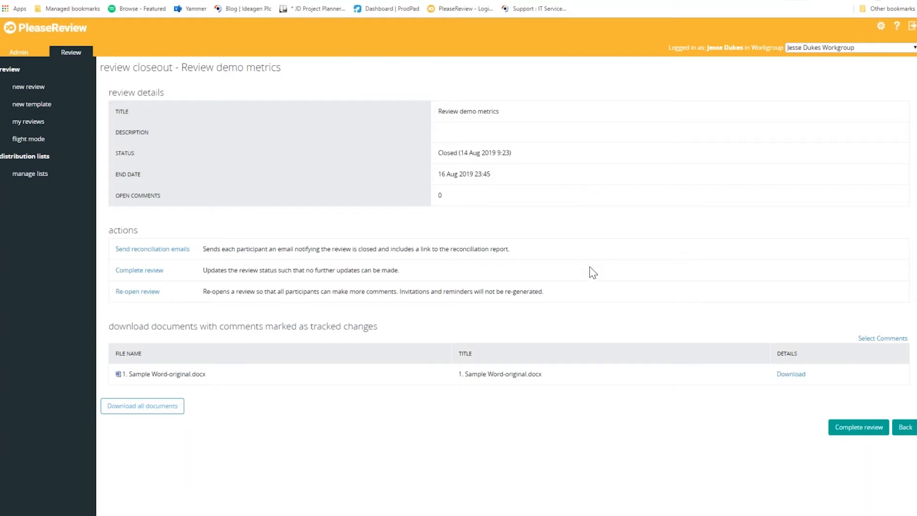
pyautogui.click(843, 432)
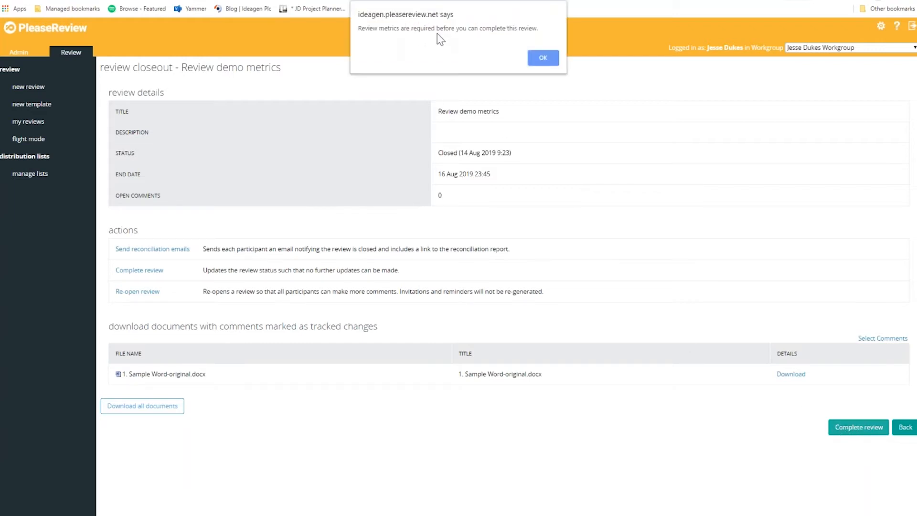
pyautogui.click(544, 57)
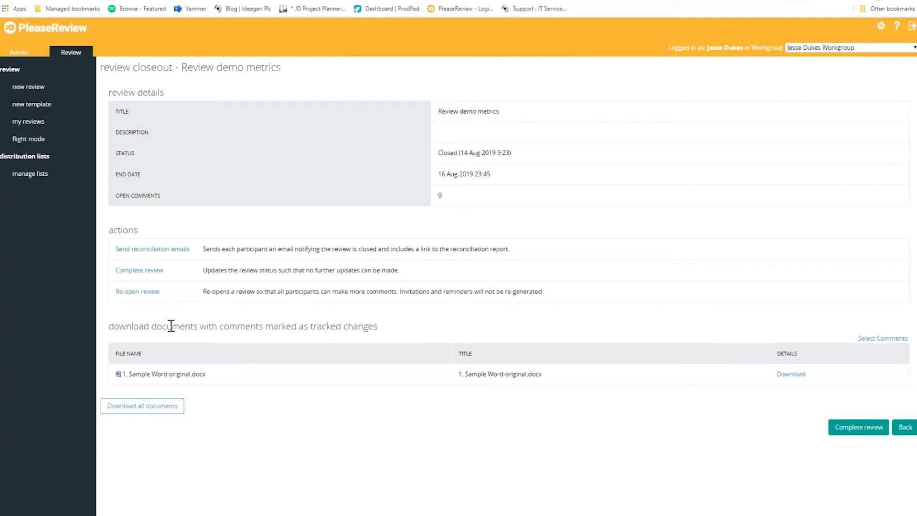
# Set the review's Review Department metric to Product Team in its review options and save.
pyautogui.click(904, 428)
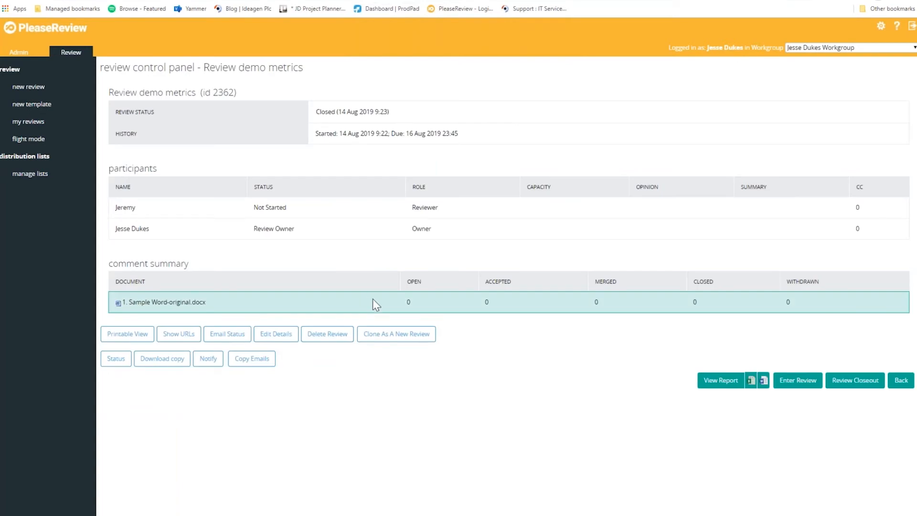
pyautogui.click(275, 339)
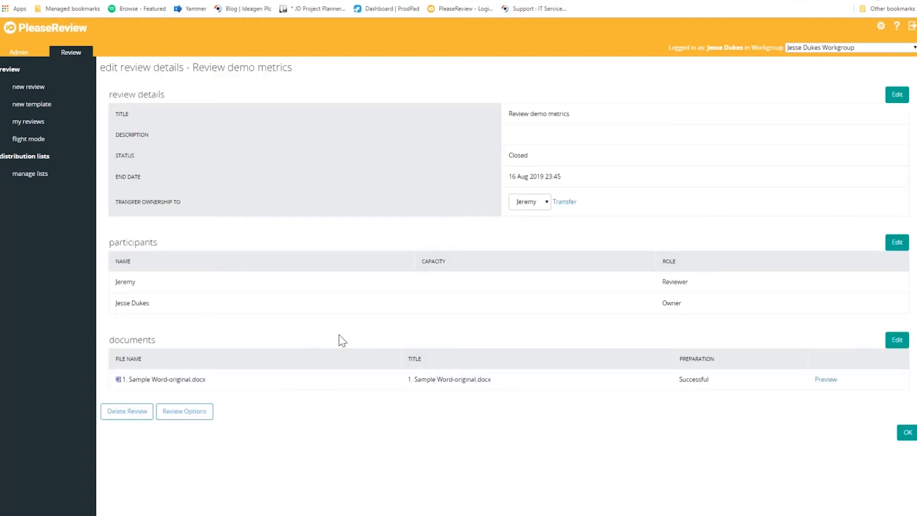
pyautogui.click(199, 411)
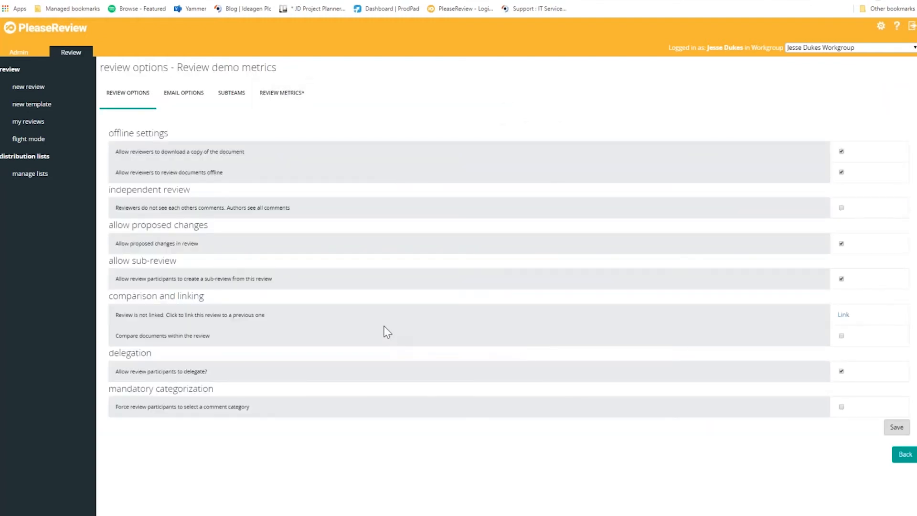
pyautogui.click(285, 96)
pyautogui.click(227, 232)
pyautogui.write('Product Team')
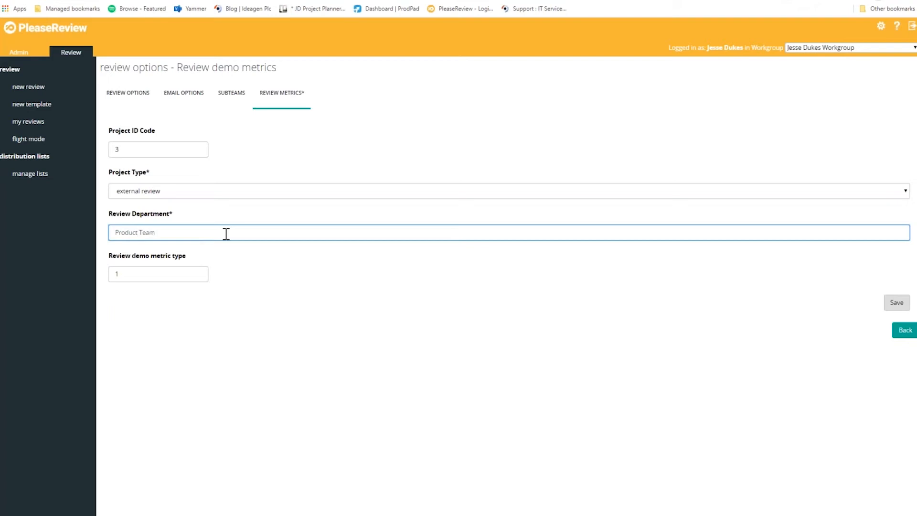
pyautogui.click(429, 359)
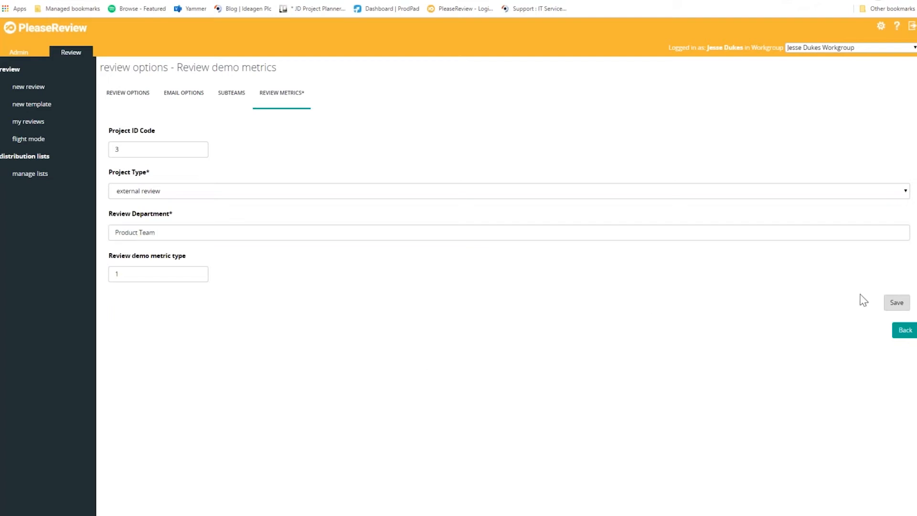
pyautogui.click(902, 304)
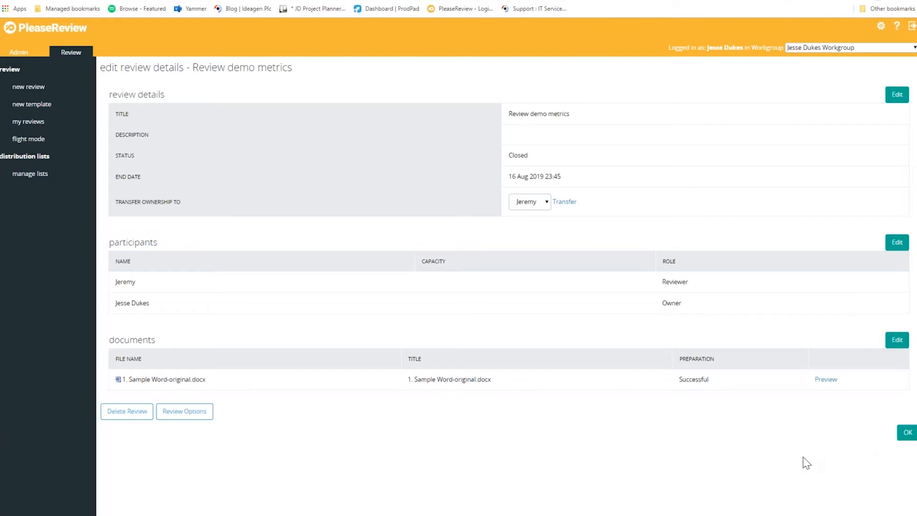
# Complete the review from its closeout page and accept that no further updates are possible.
pyautogui.click(862, 385)
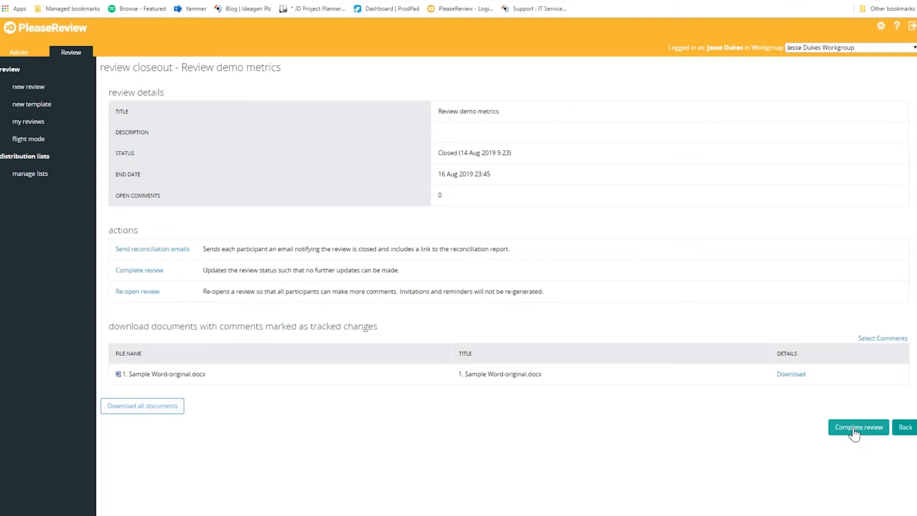
pyautogui.click(854, 432)
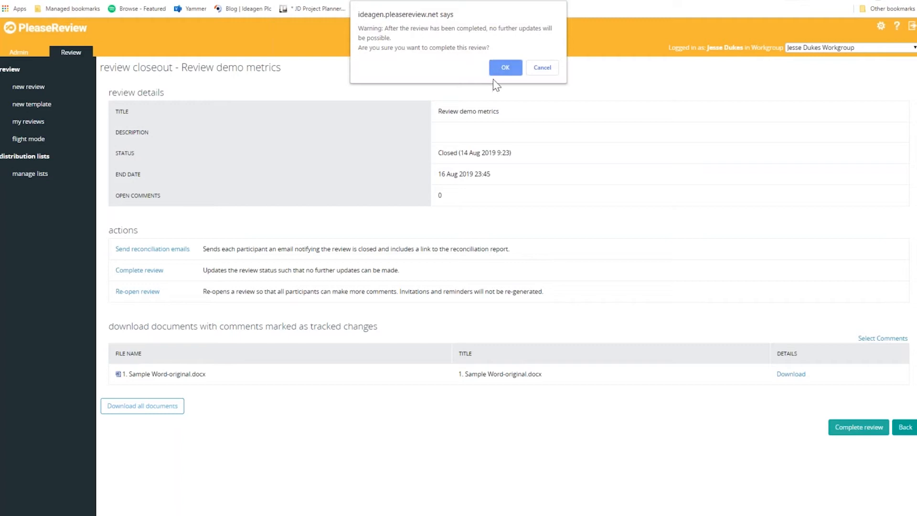
pyautogui.click(505, 68)
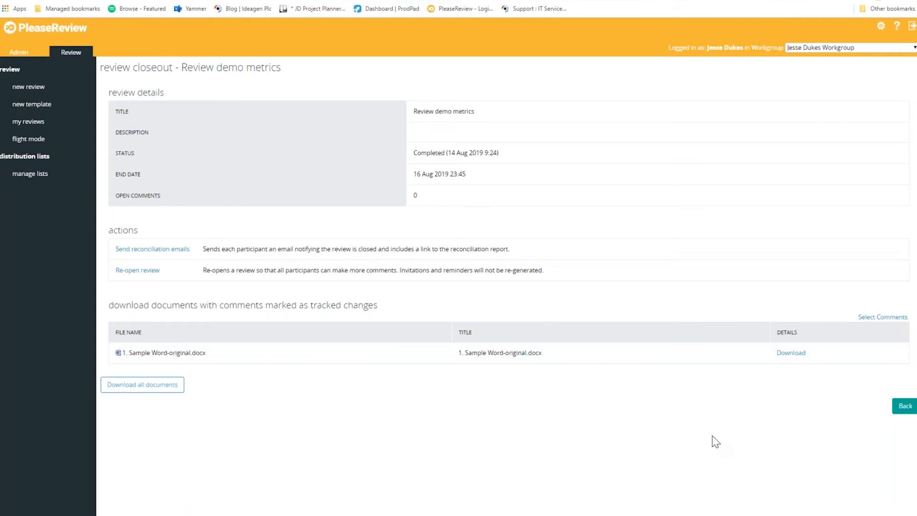
# View the review's report and add Merged and Accepted comments to the selected Open status.
pyautogui.click(906, 407)
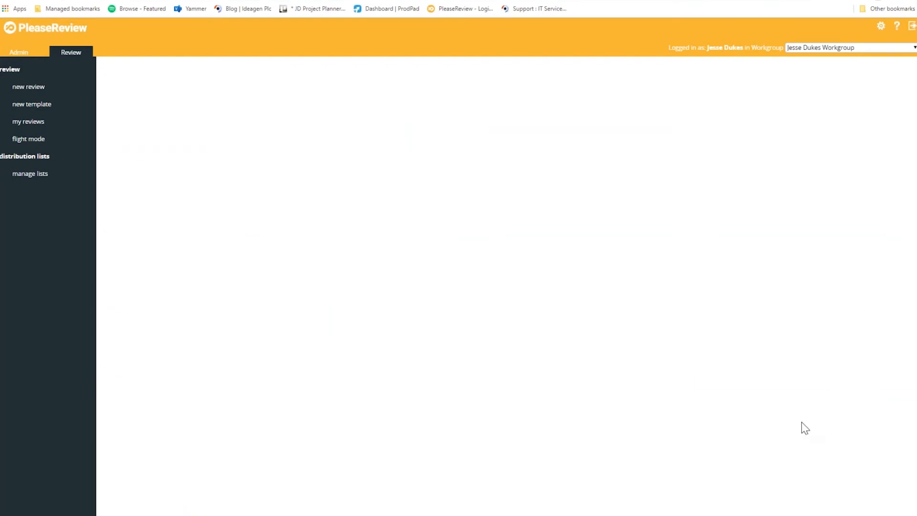
pyautogui.click(721, 382)
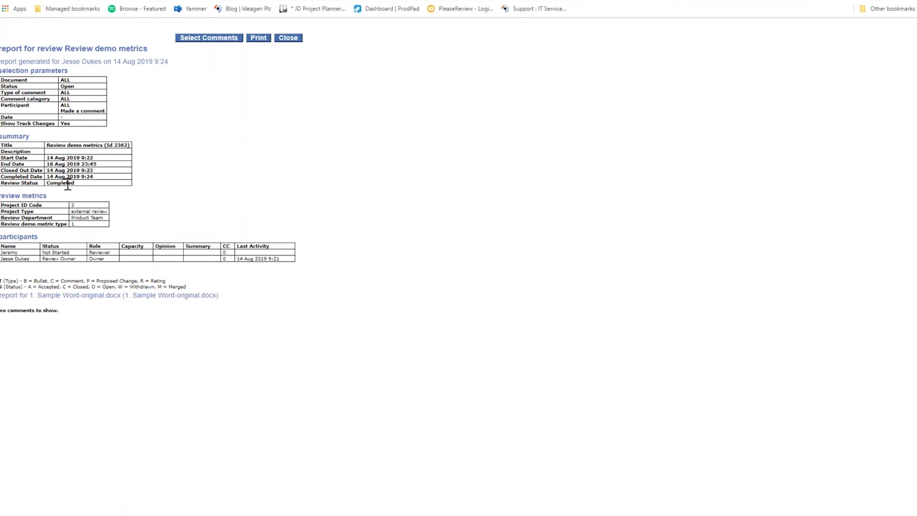
pyautogui.click(198, 40)
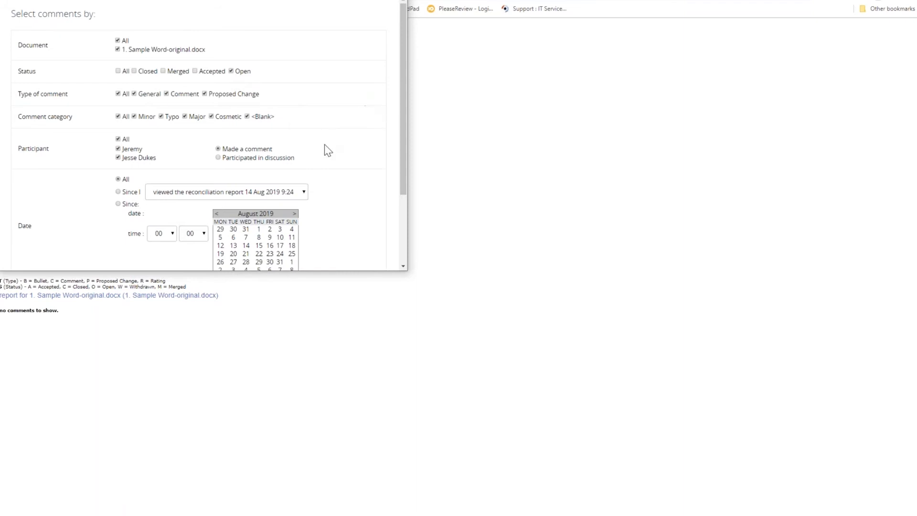
pyautogui.scroll(-1, 323, 145)
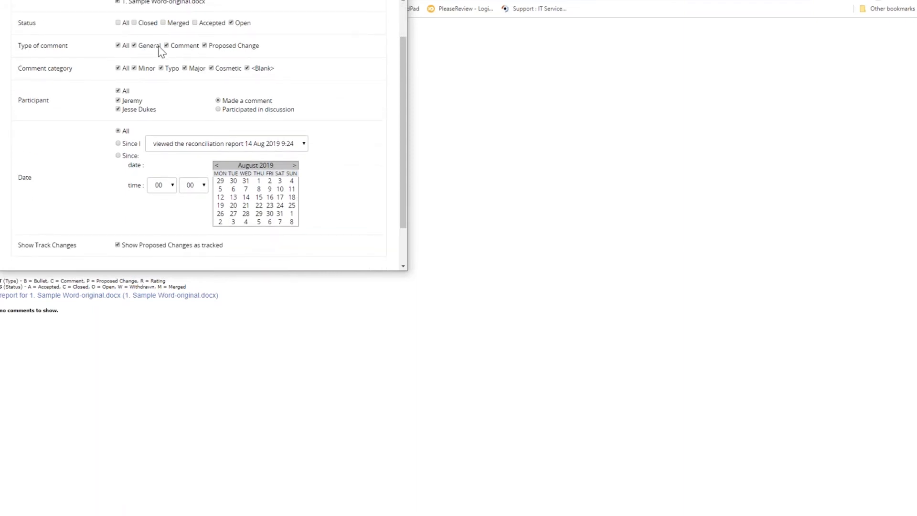
pyautogui.scroll(-1, 317, 179)
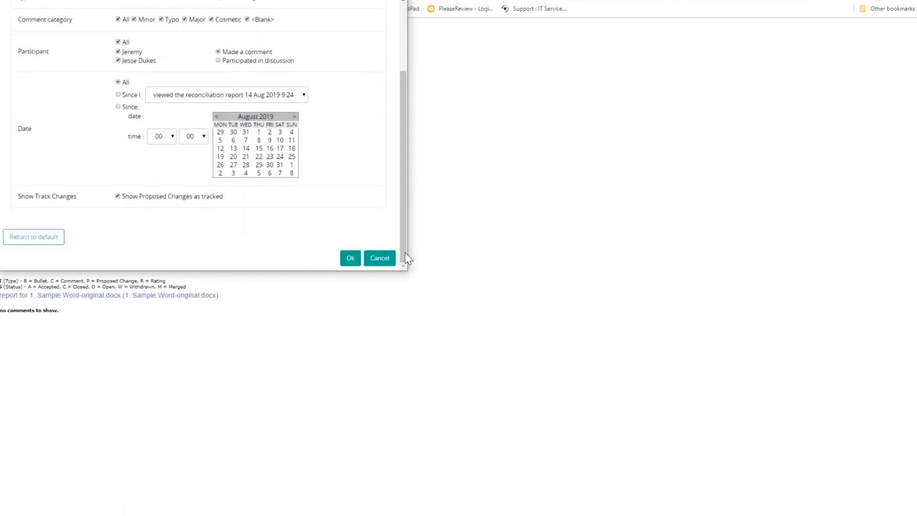
pyautogui.scroll(2, 381, 191)
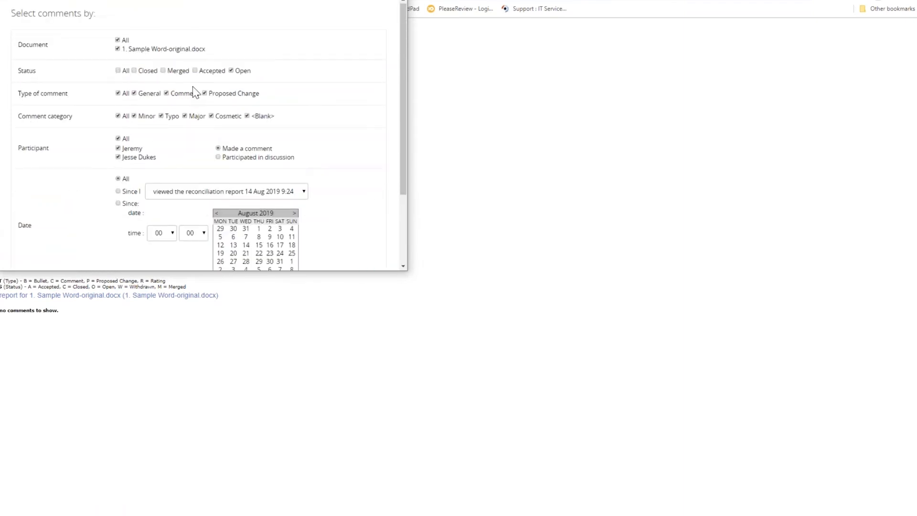
pyautogui.tripleClick(194, 68)
pyautogui.scroll(-2, 326, 116)
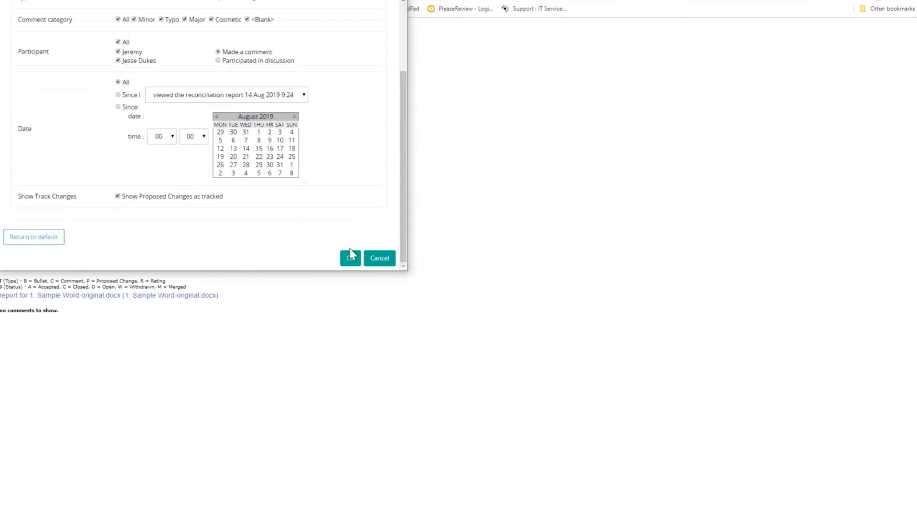
pyautogui.click(349, 259)
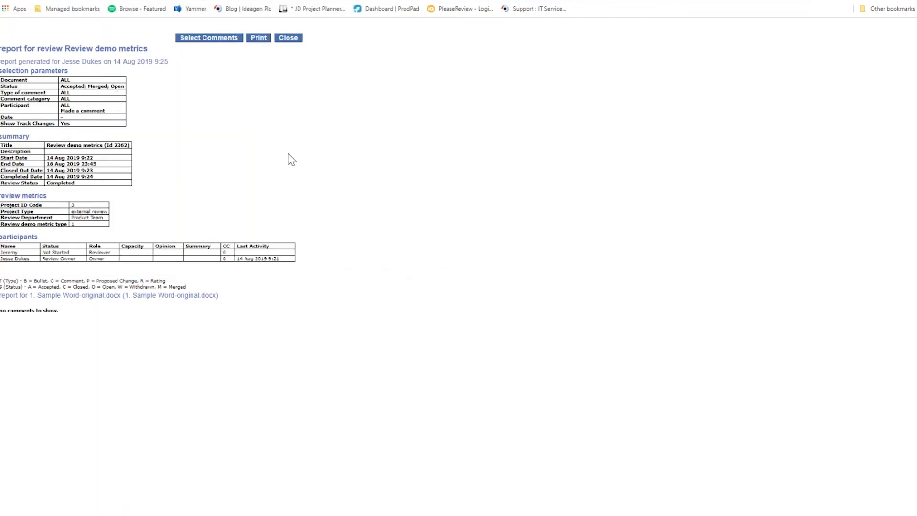
# Check the comment selector's default options, regenerate the report with only Open comments, and close the report.
pyautogui.click(210, 38)
pyautogui.scroll(-2, 332, 184)
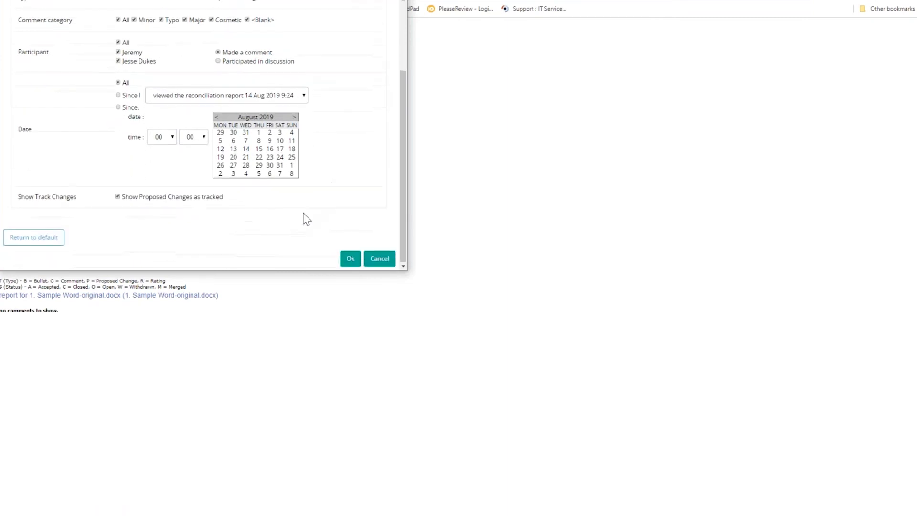
pyautogui.scroll(2, 255, 184)
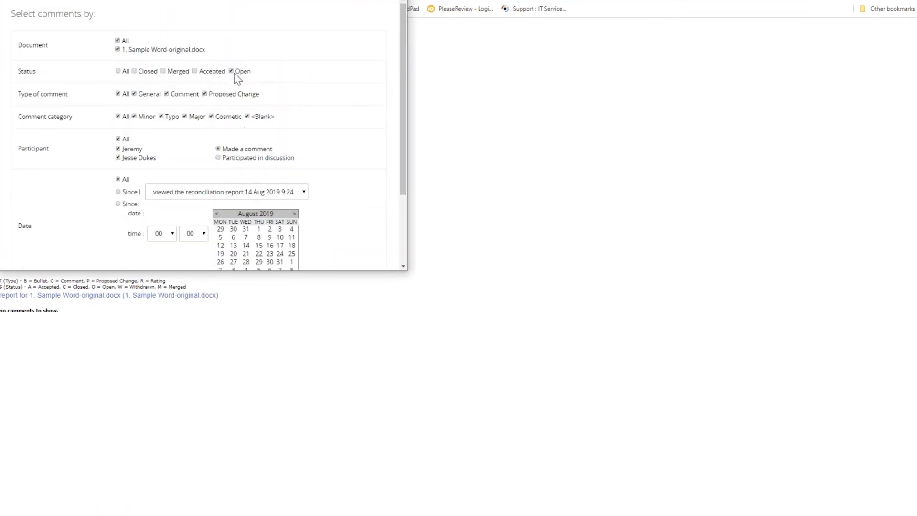
pyautogui.scroll(-2, 301, 193)
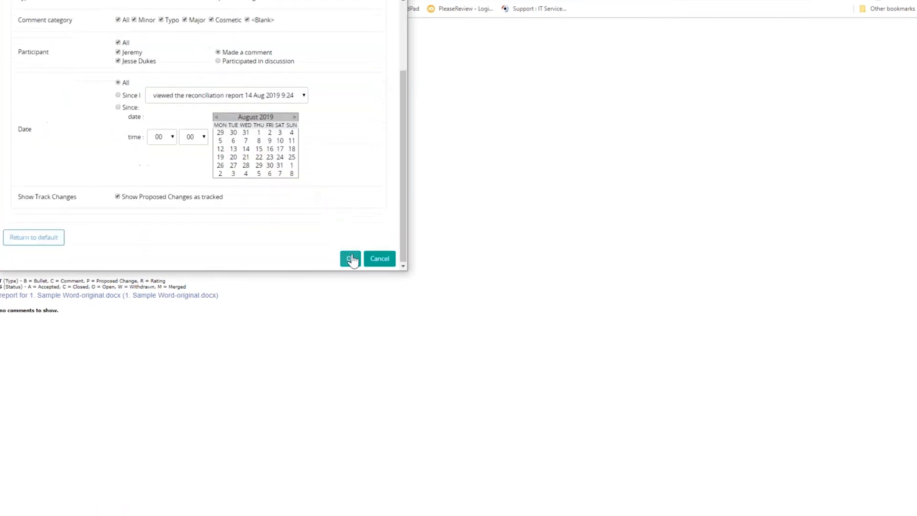
pyautogui.click(351, 259)
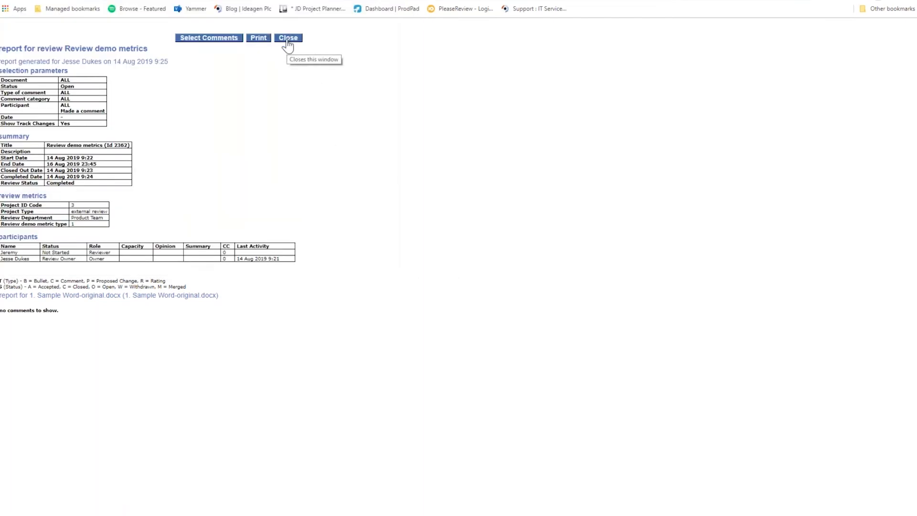
pyautogui.click(288, 40)
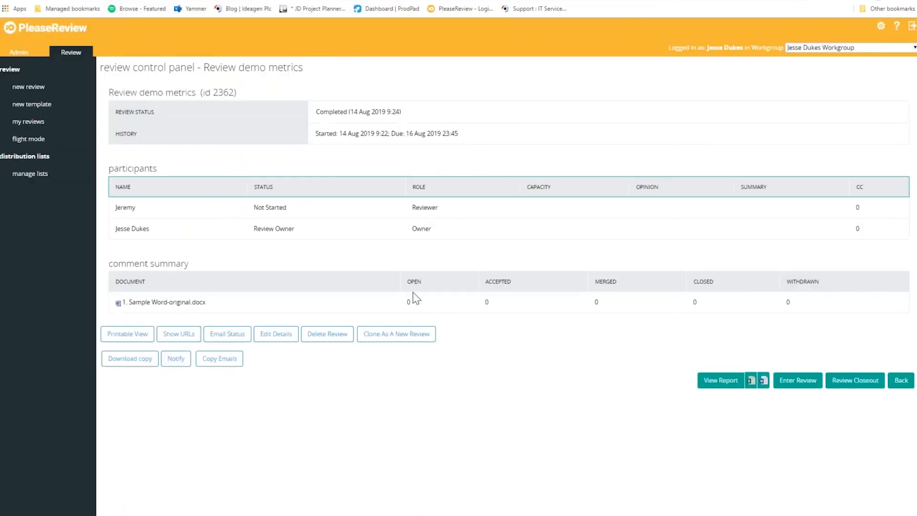